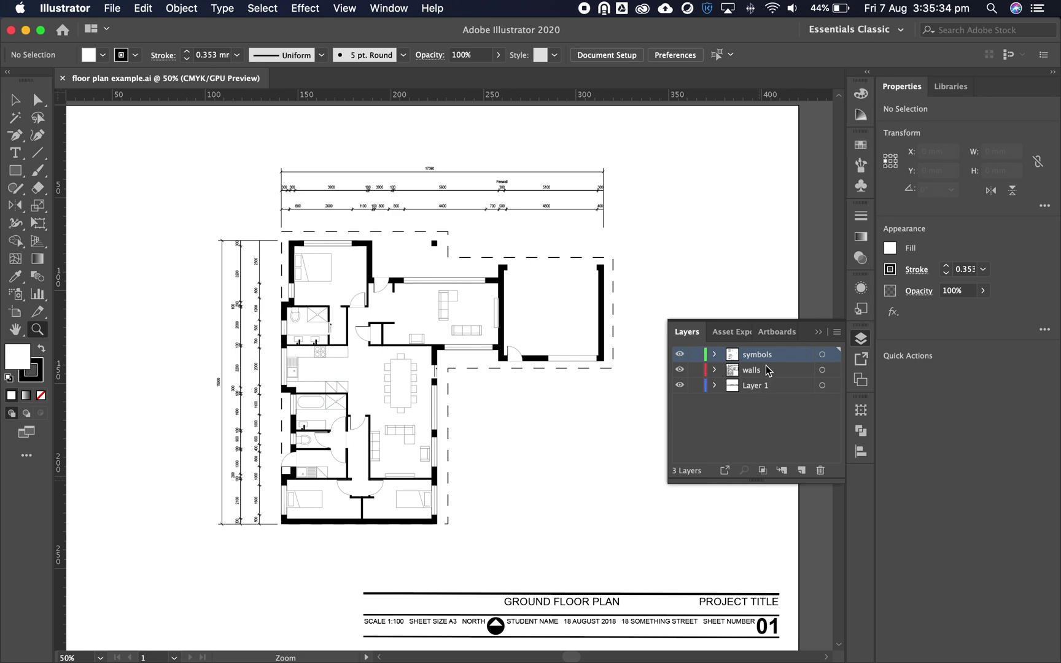
Step: Move the symbols and Layer 1 title-block artwork onto the walls layer
left_click(822, 356)
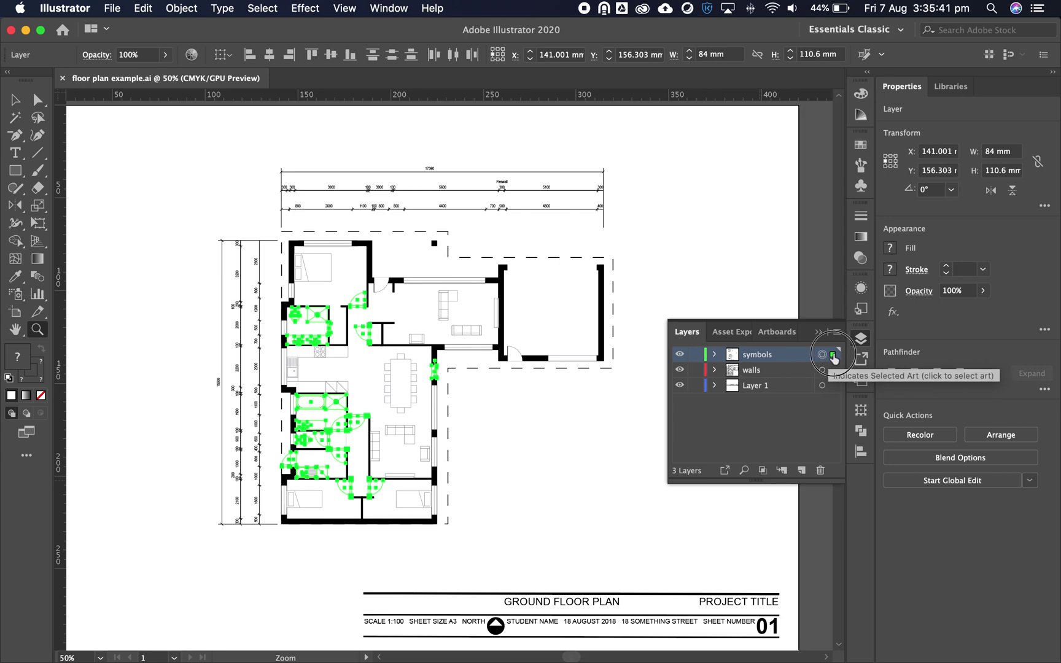
left_click_drag(833, 354, 833, 372)
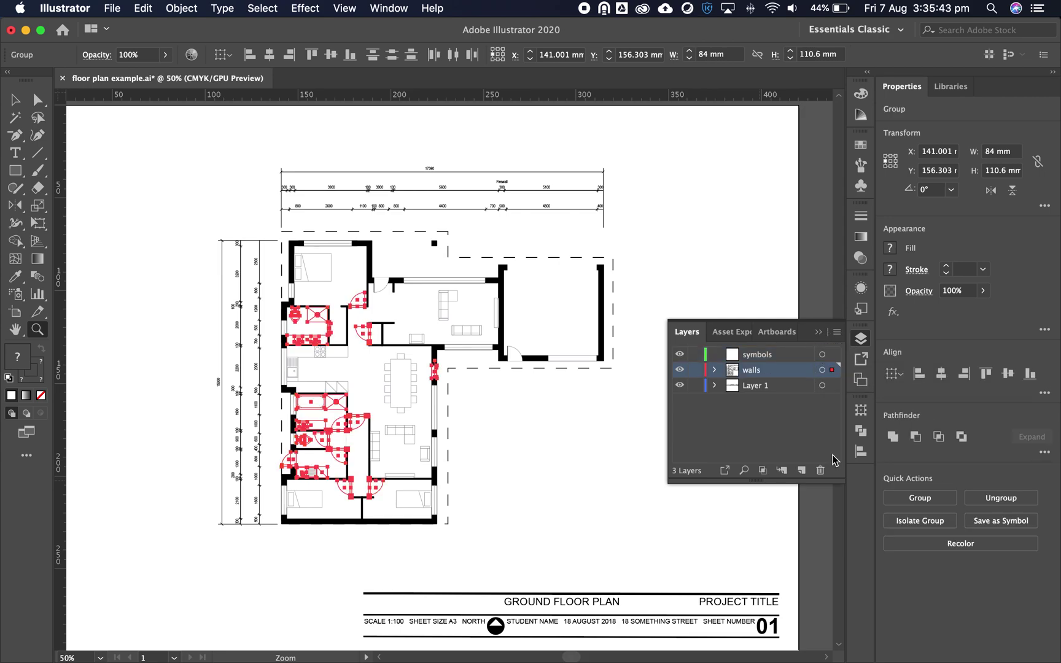
left_click(832, 386)
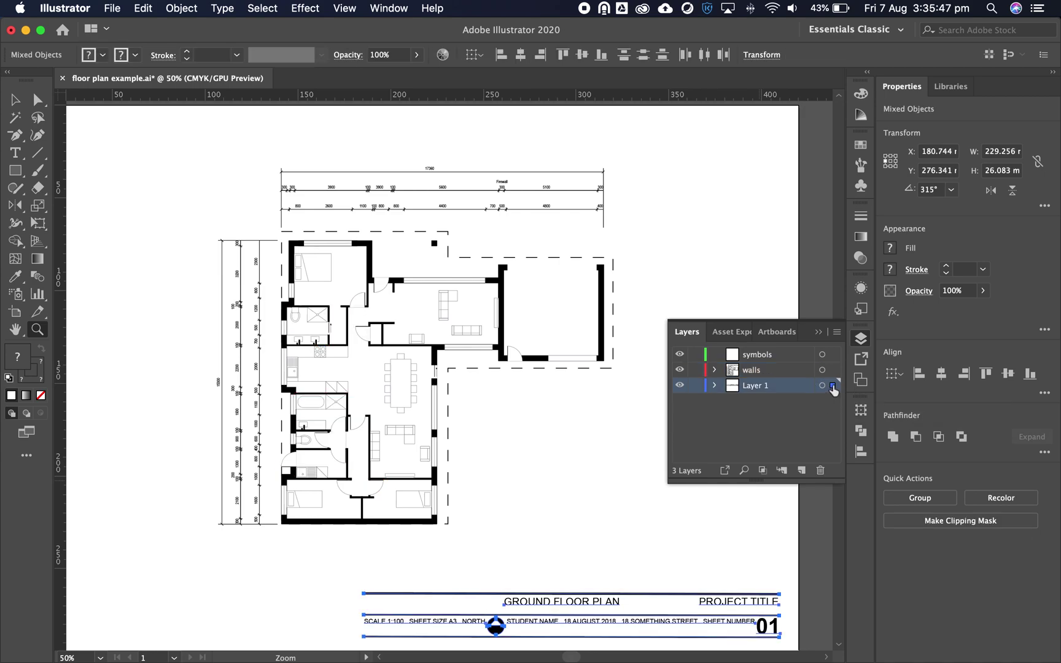
left_click_drag(833, 387, 832, 370)
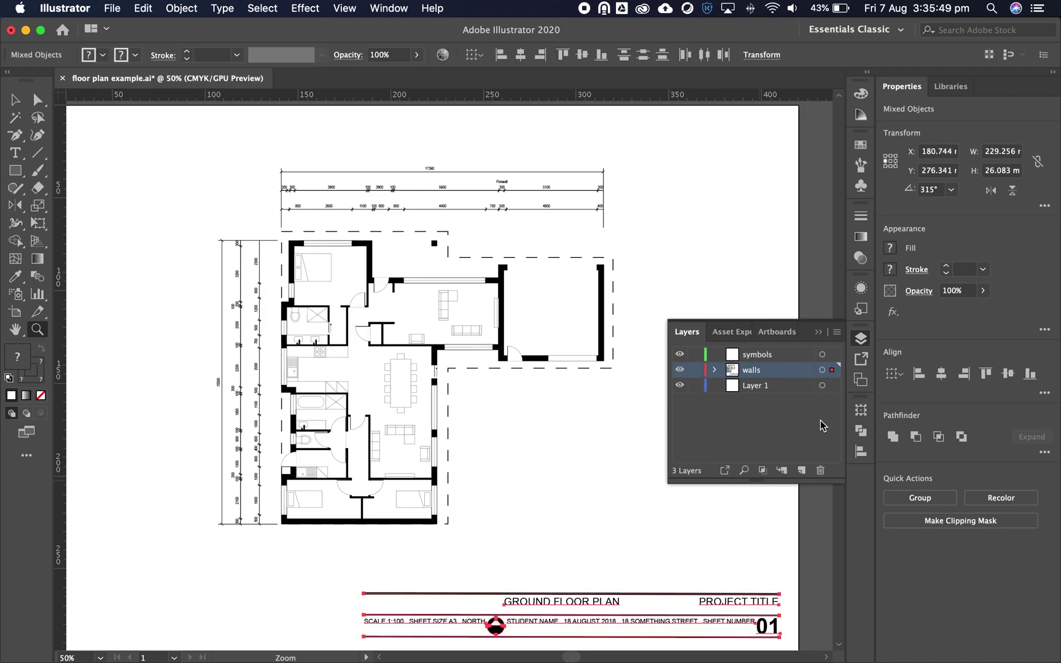
Step: Delete the now-empty symbols layer and Layer 1
left_click(766, 356)
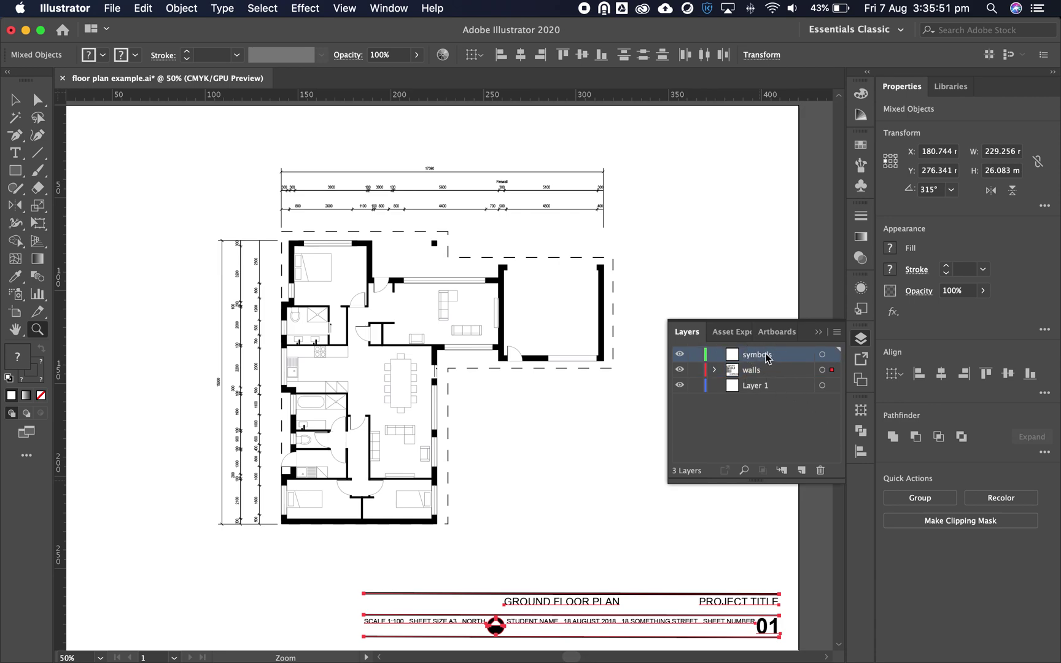
left_click_drag(777, 361, 823, 470)
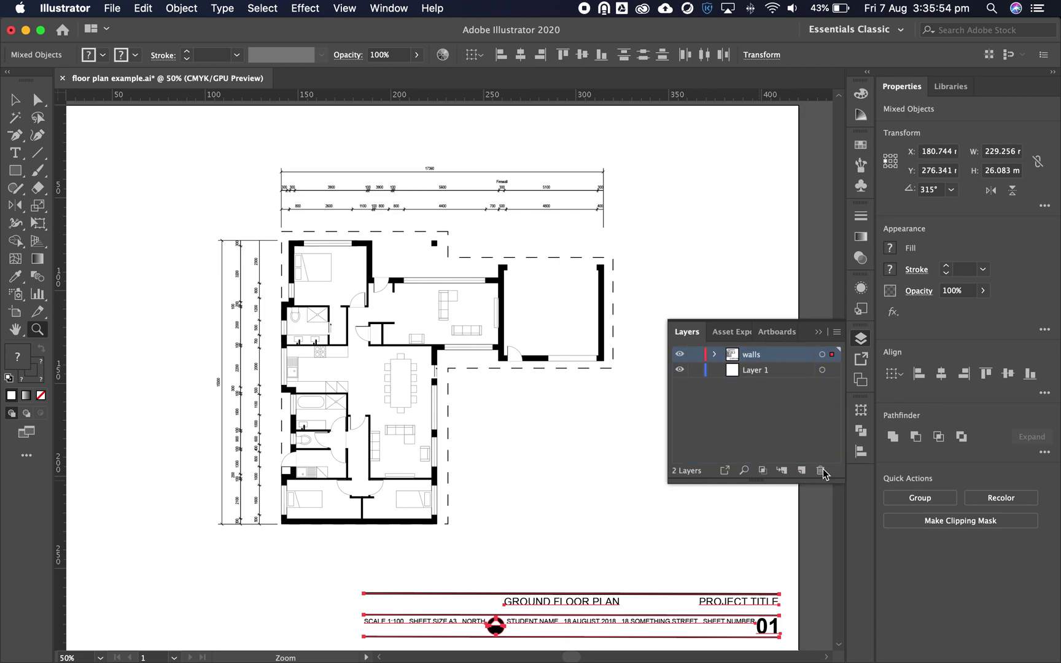
left_click(790, 373)
left_click_drag(797, 376, 821, 471)
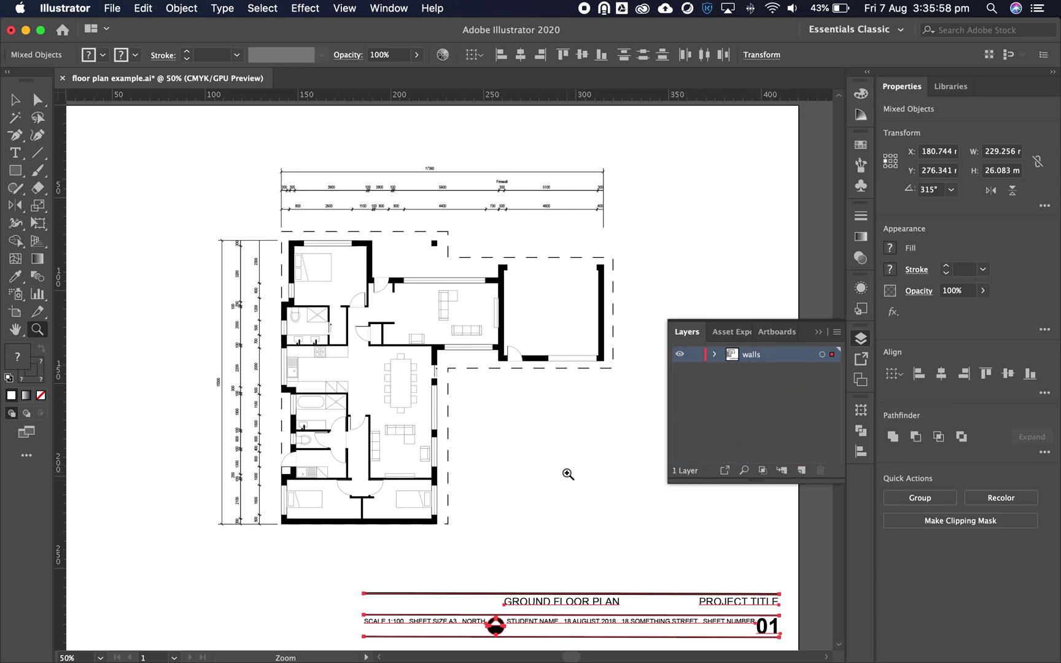
left_click(16, 100)
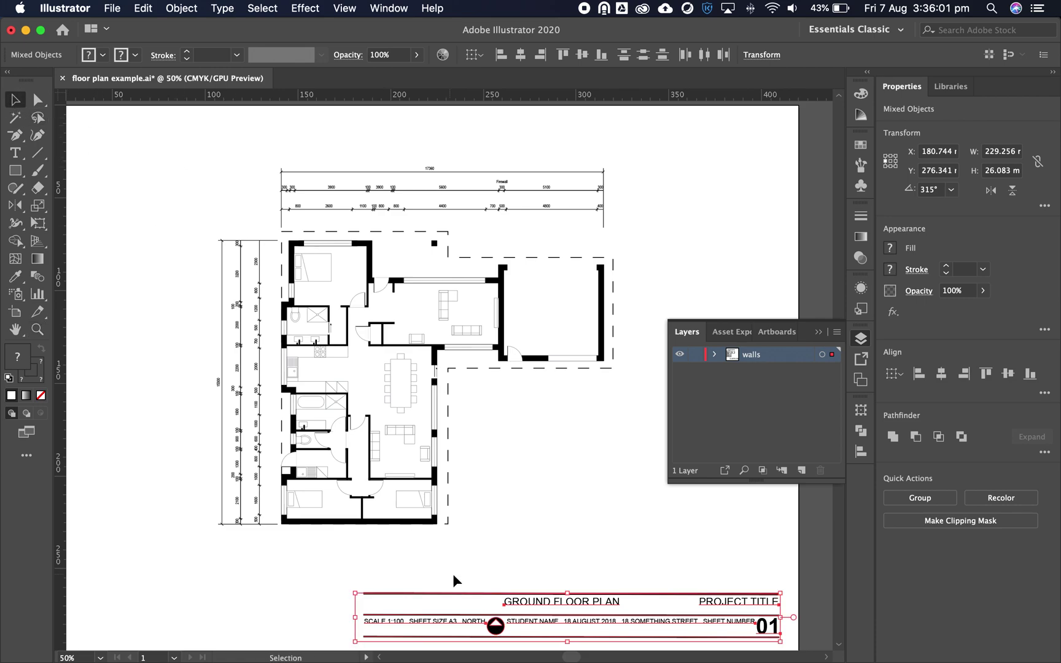
Step: Delete the dimension strings along the plan's left side and top edge
left_click(379, 558)
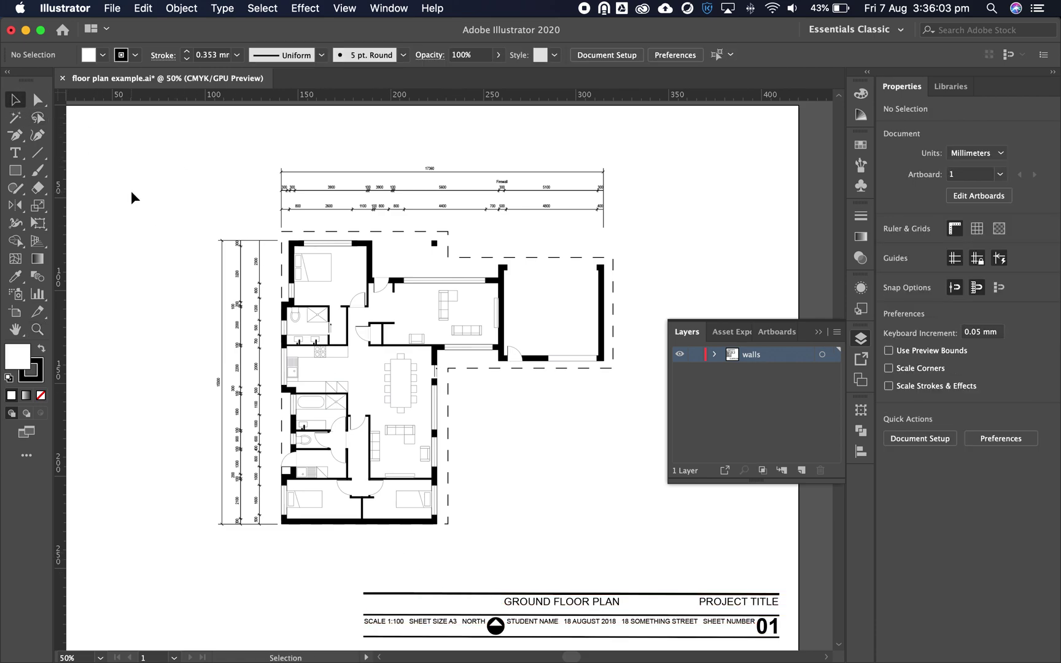
left_click(171, 191)
left_click_drag(171, 192, 264, 556)
key("Delete")
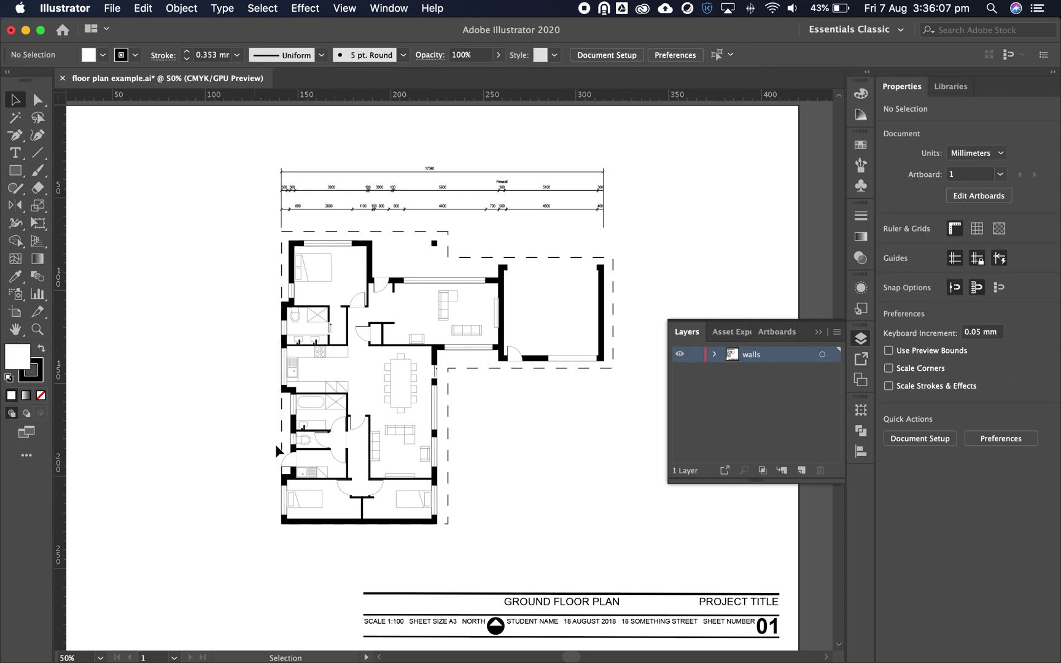
left_click_drag(265, 152, 646, 223)
key("Delete")
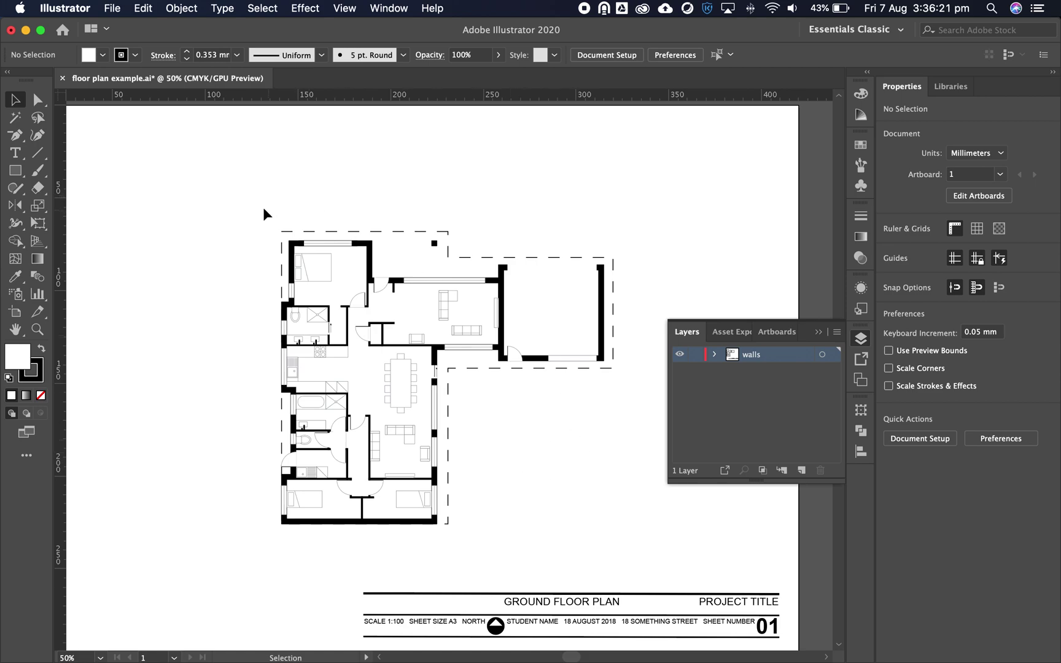
left_click_drag(229, 190, 647, 546)
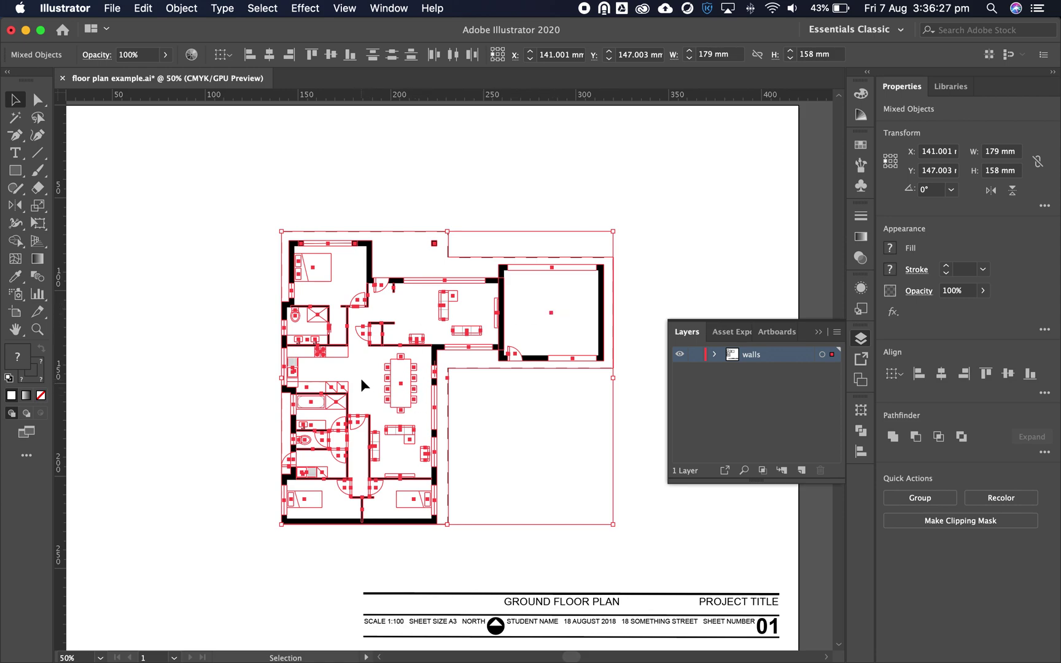
Step: Convert the selected floor plan's strokes to filled shapes with Object > Path > Outline Stroke
left_click(218, 9)
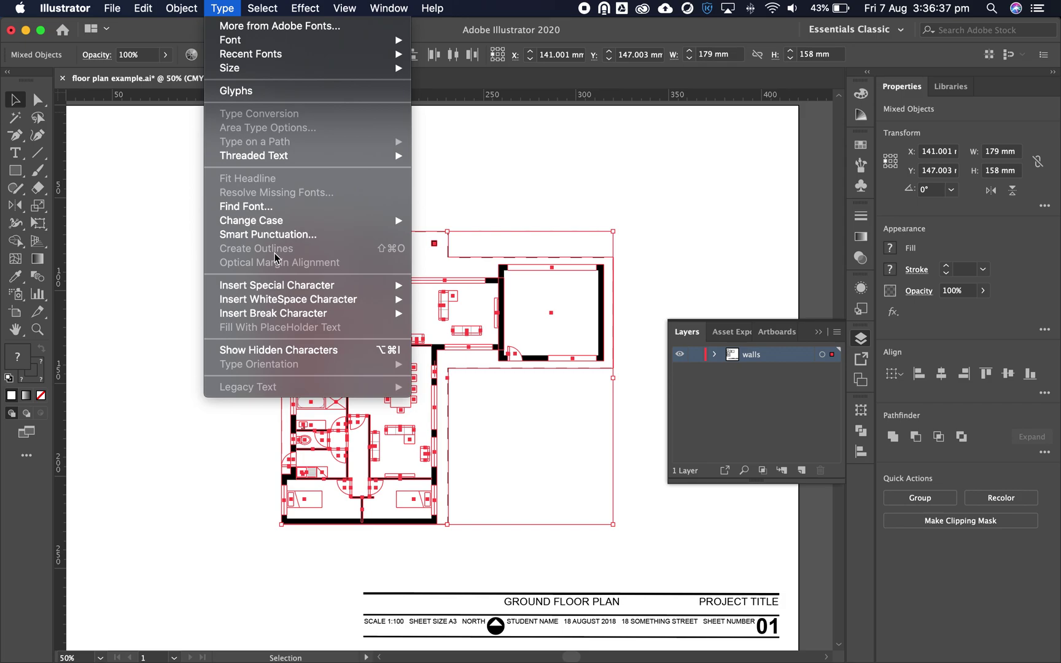
mouse_move(195, 8)
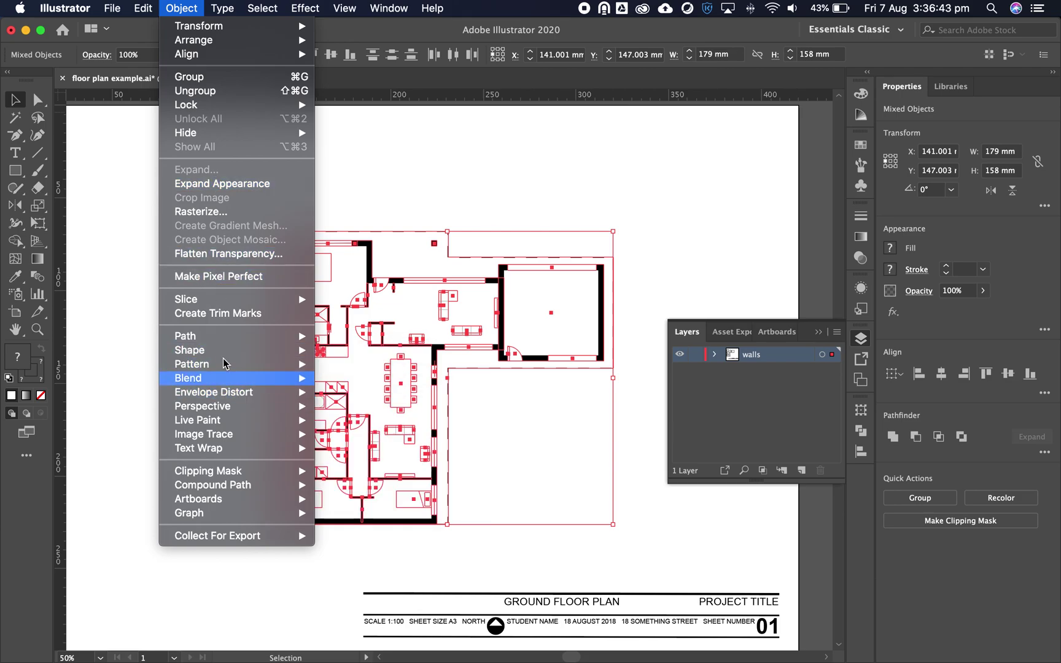
mouse_move(206, 337)
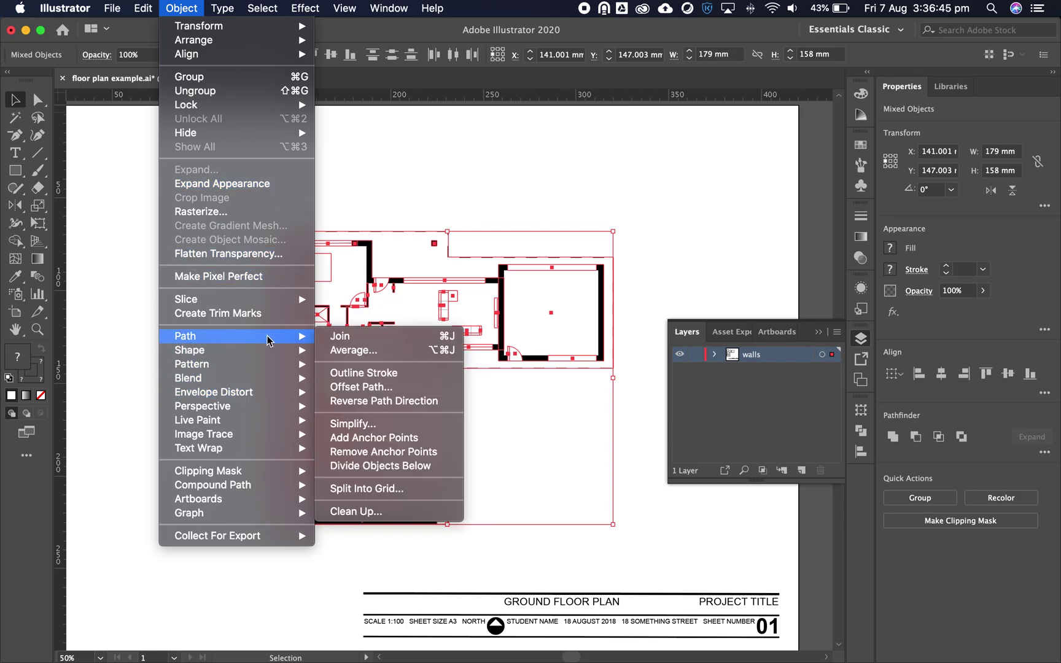
left_click(348, 373)
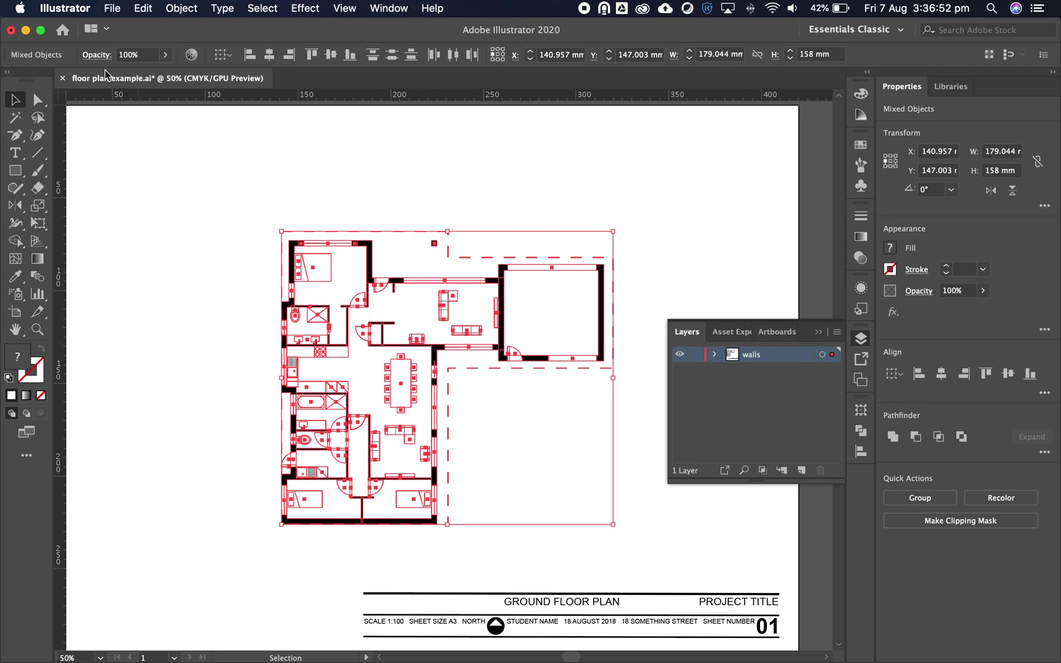
left_click(115, 10)
Step: Export as 'floor plan example for sketchup' in AutoCAD Interchange (dxf) format, replacing the old file
mouse_move(158, 249)
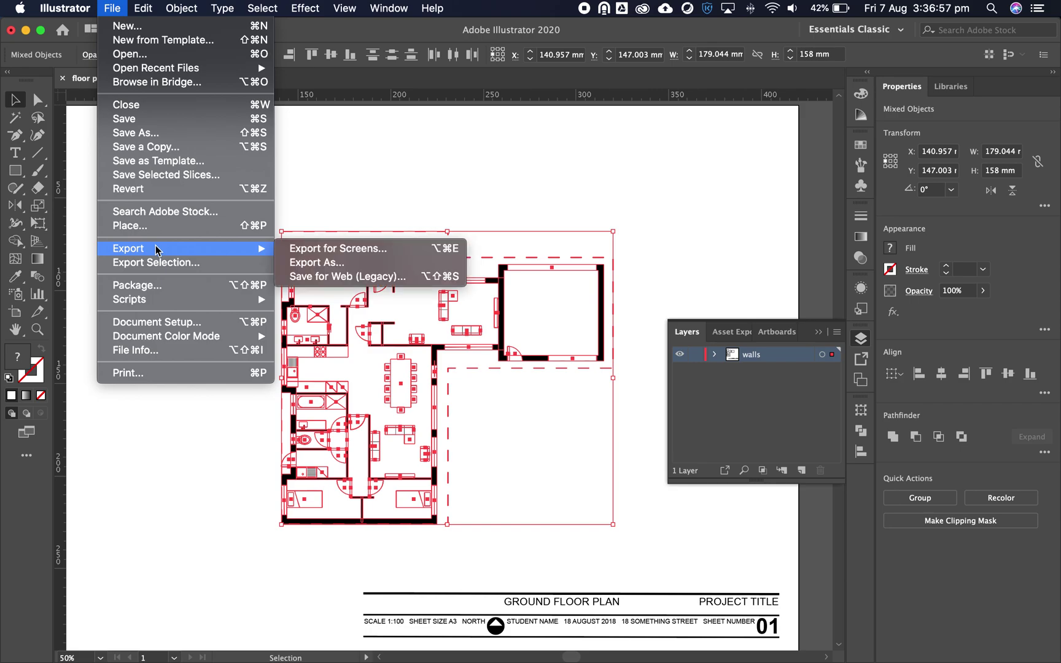
left_click(317, 262)
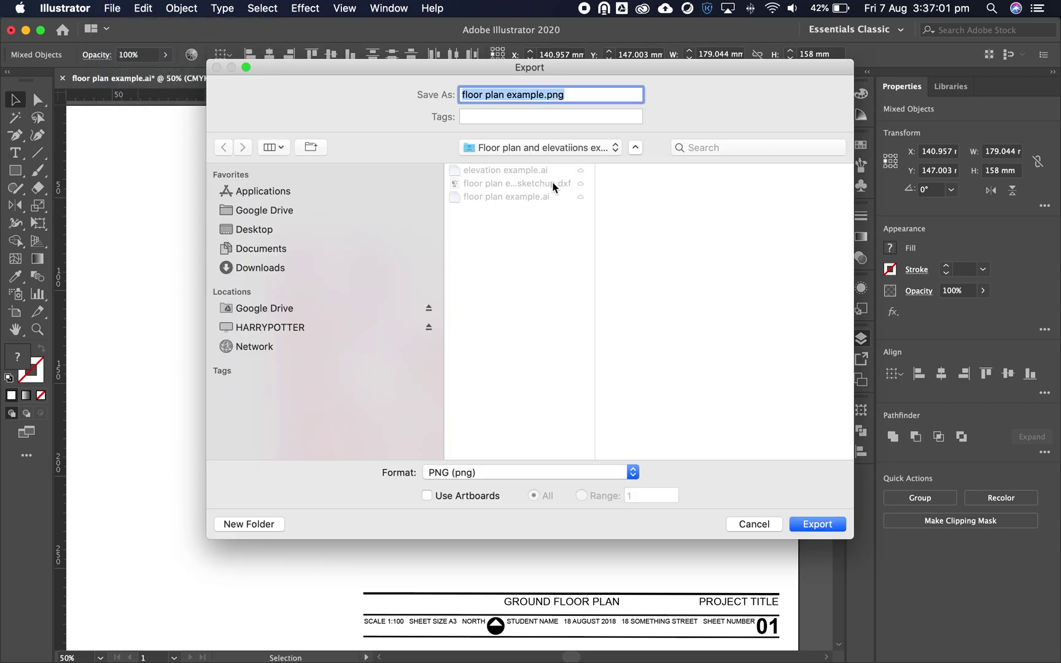
key("Right")
type("for sketchup")
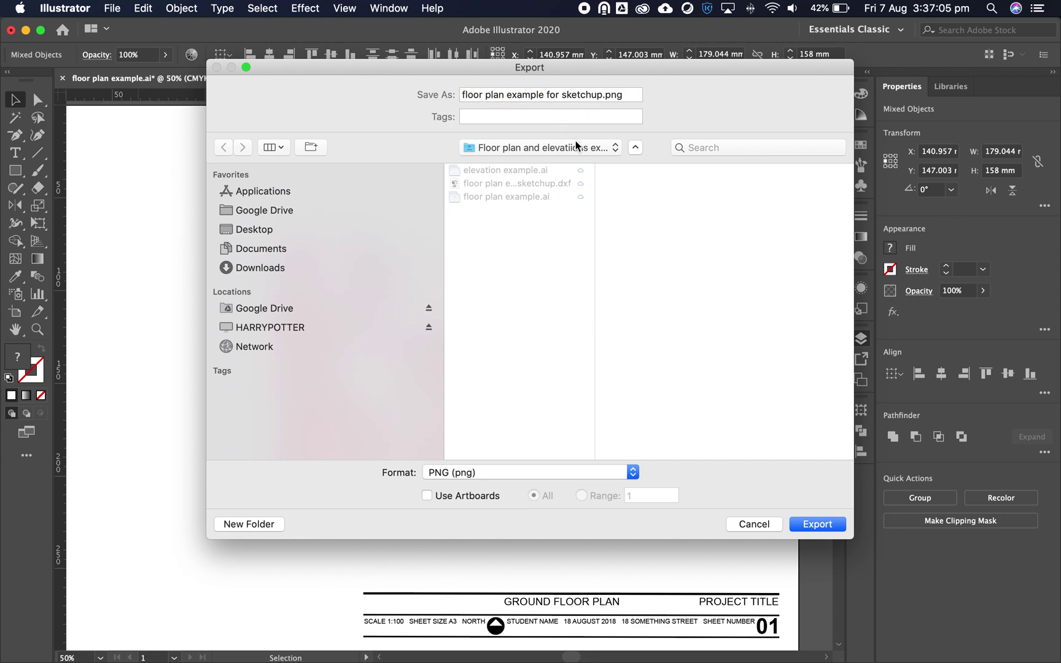
left_click(485, 474)
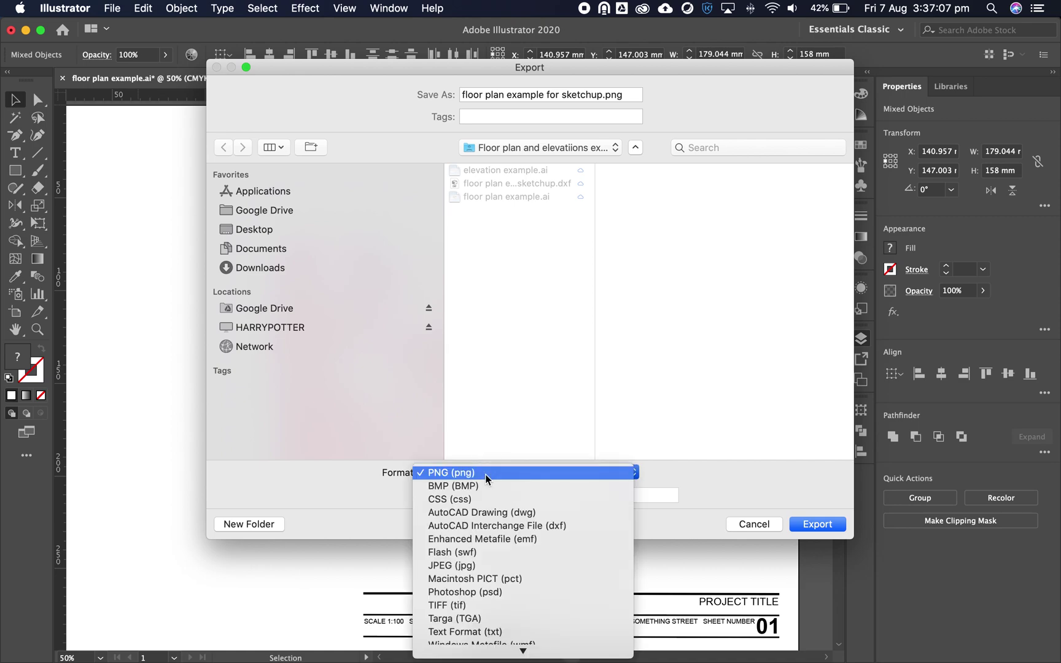
left_click(504, 526)
left_click(820, 524)
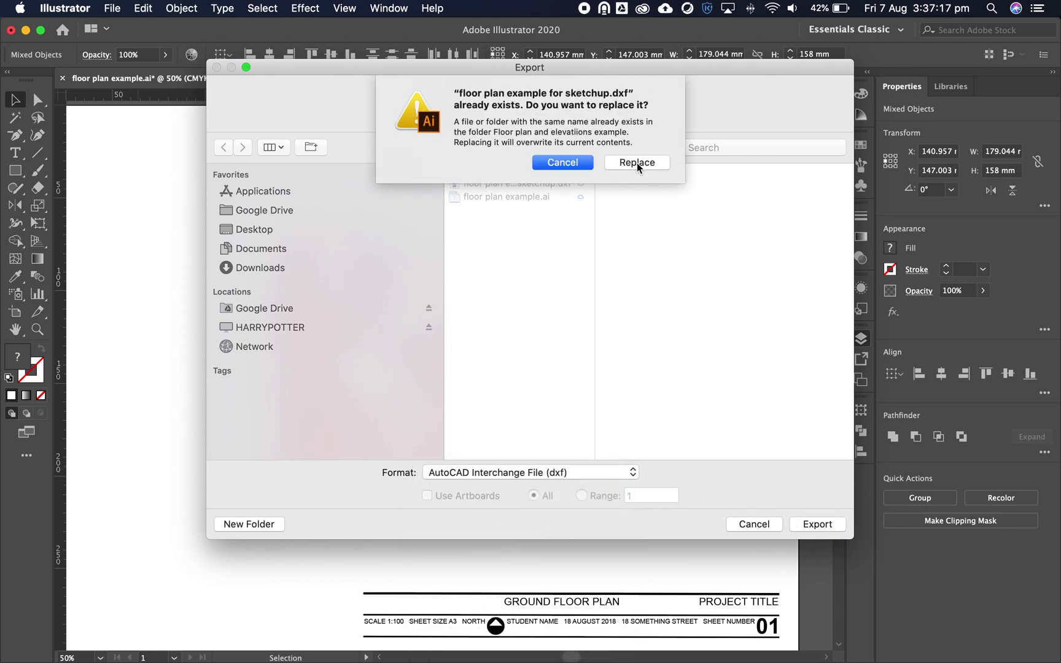
left_click(636, 163)
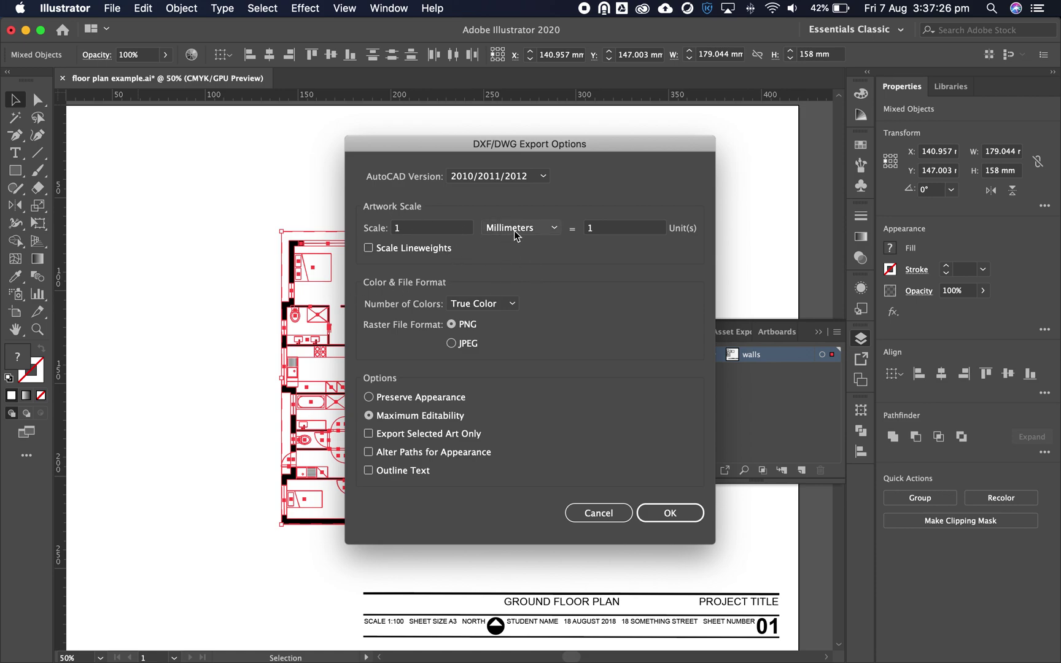
Step: Set the DXF scale to 1 Millimeters = 100 units and complete the export
left_click(614, 232)
type("00")
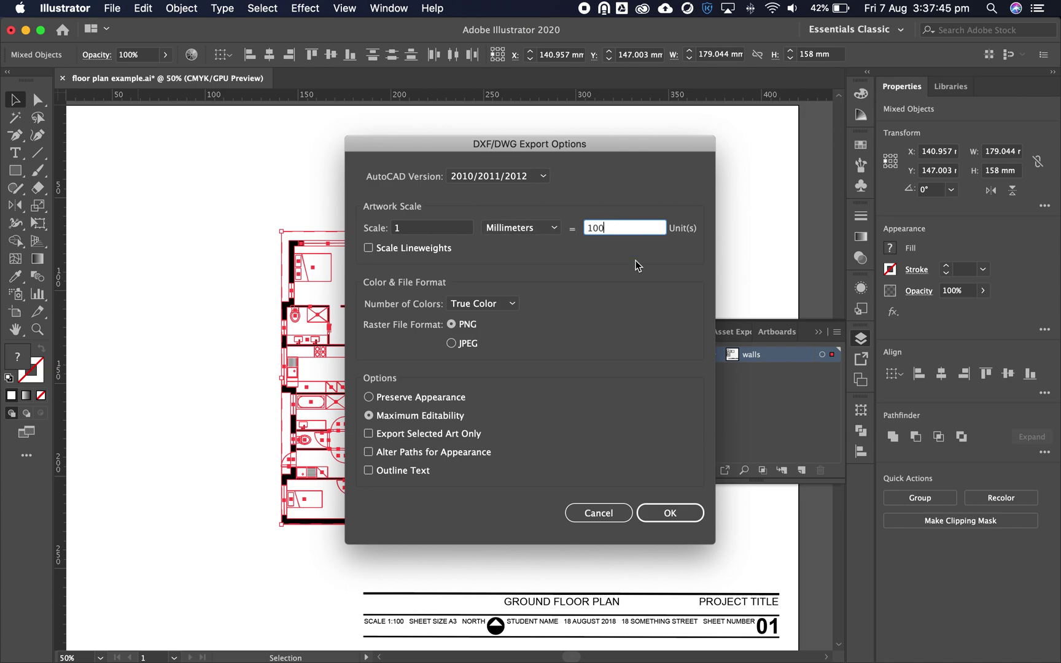
left_click(670, 514)
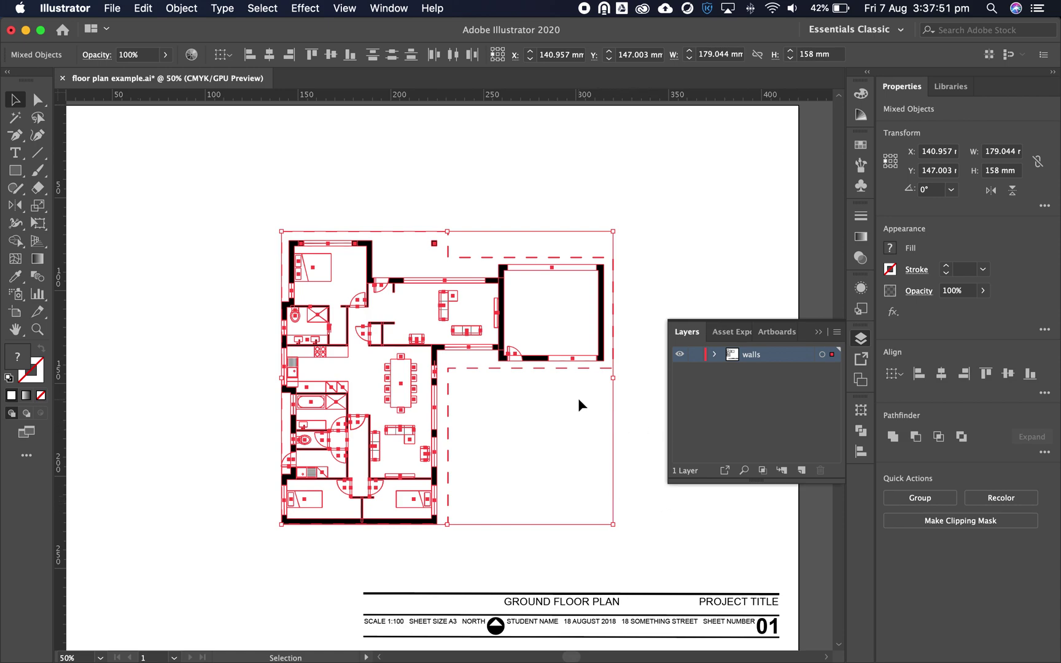
Step: Launch SketchUp Pro 2018 from the Dock
mouse_move(521, 651)
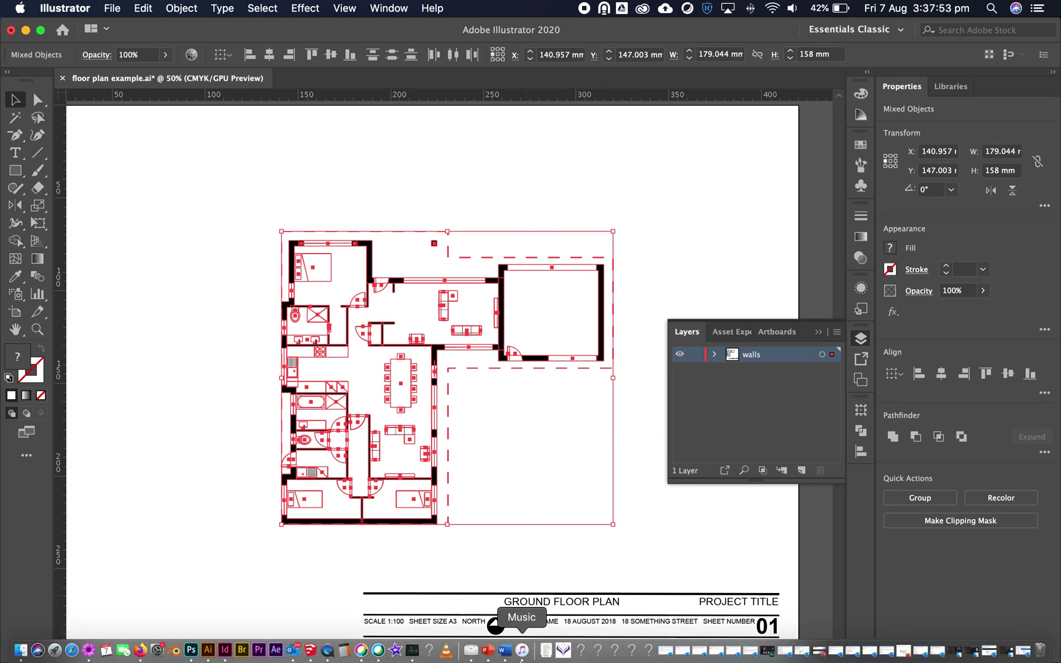
right_click(312, 654)
left_click(312, 628)
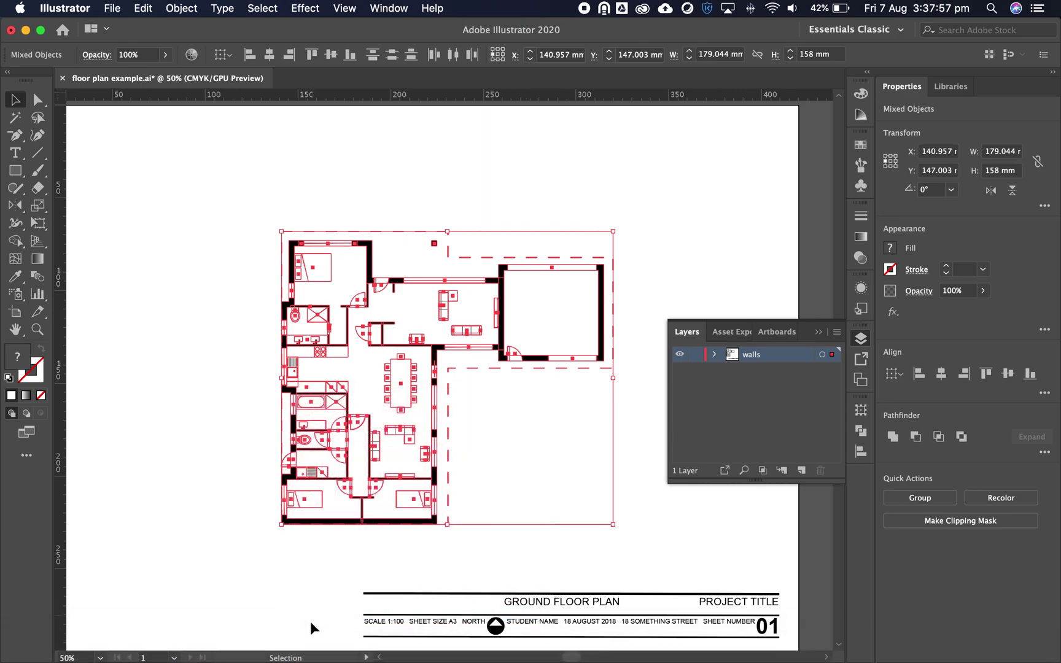
mouse_move(308, 651)
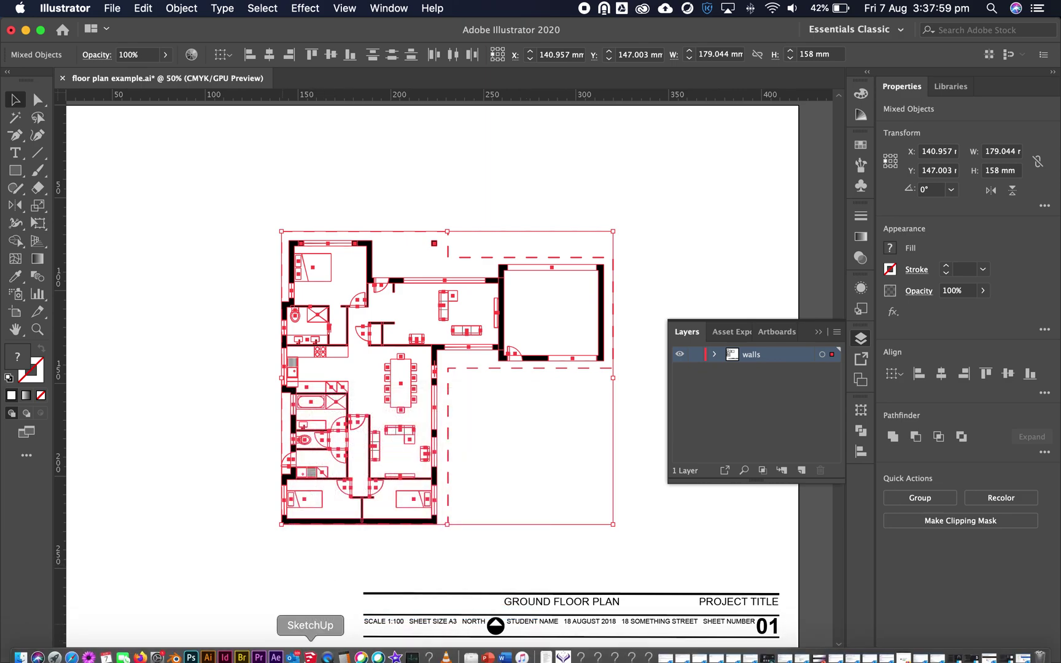
left_click(312, 651)
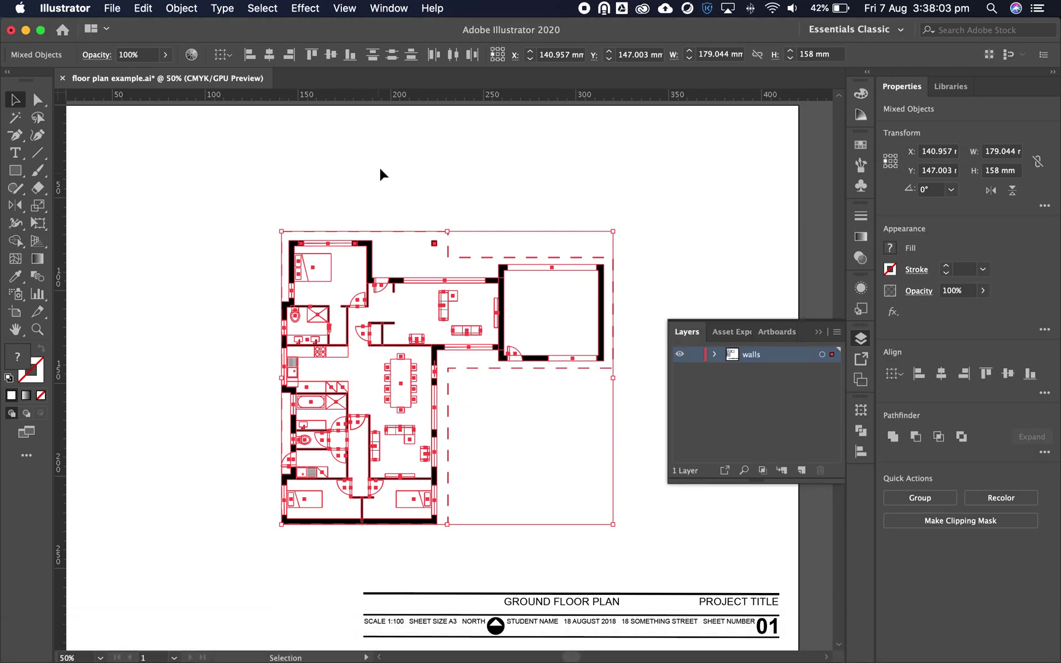
mouse_move(378, 657)
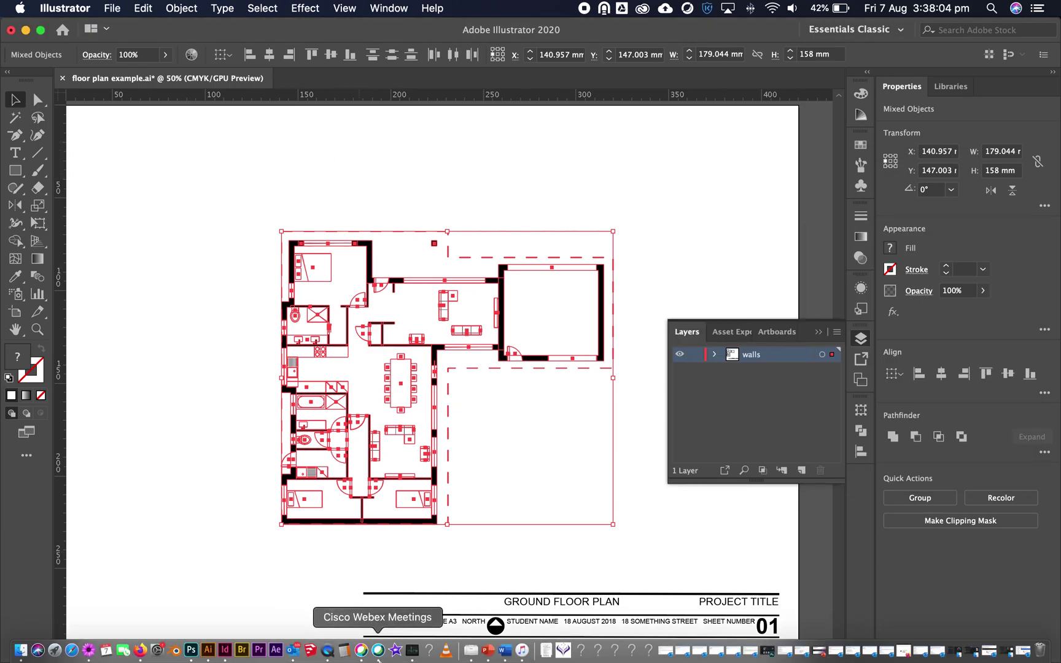
left_click(311, 651)
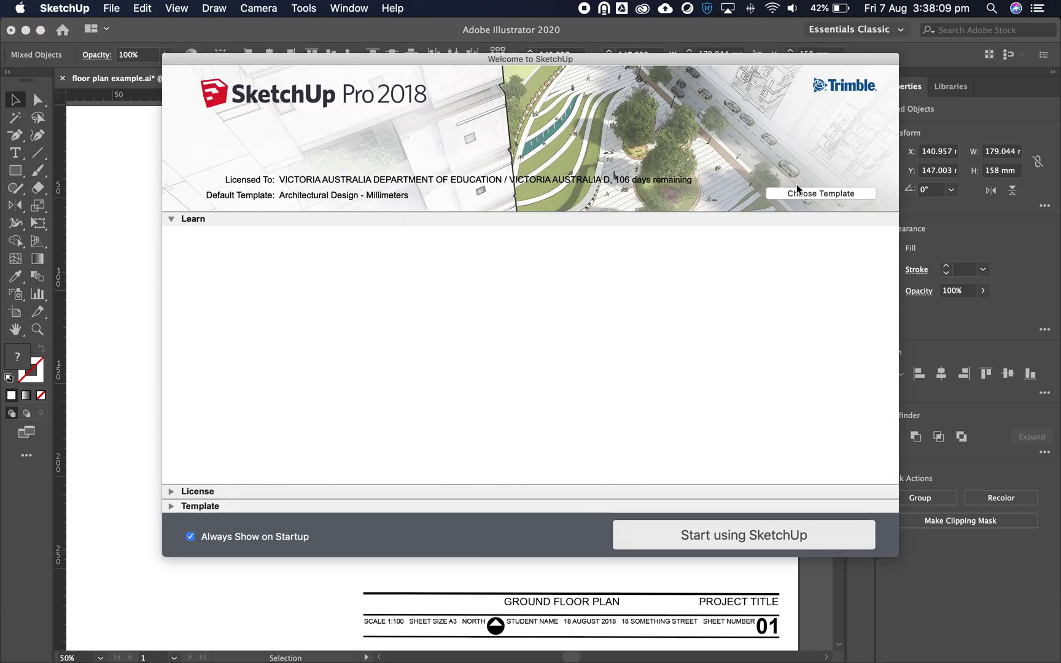
Step: Start a new model using the Architectural Design - Millimeters template
left_click(827, 196)
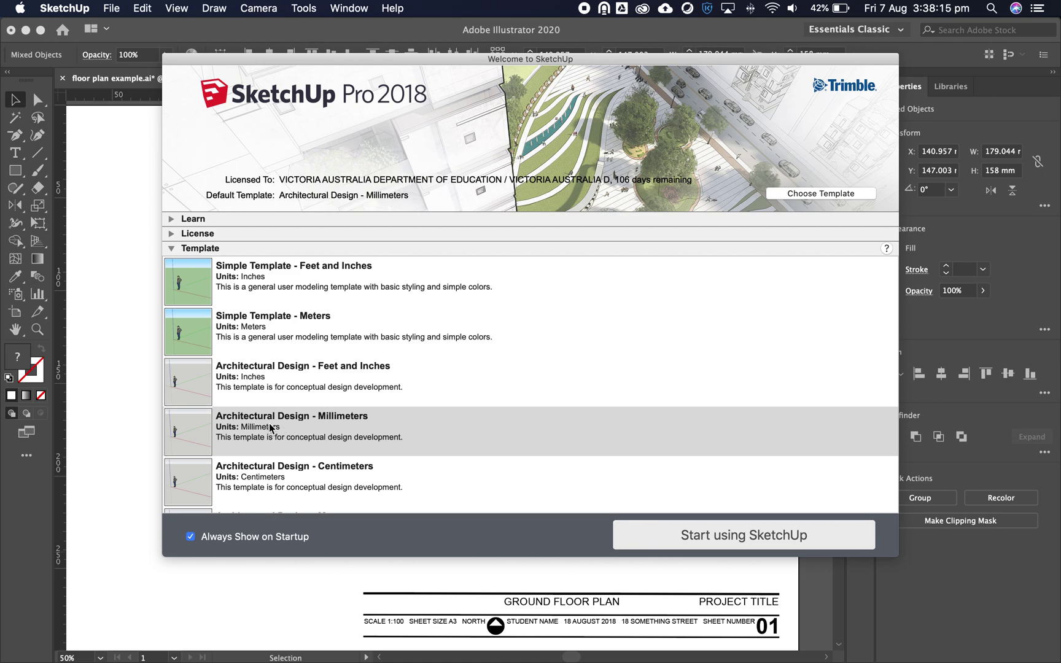
left_click(319, 426)
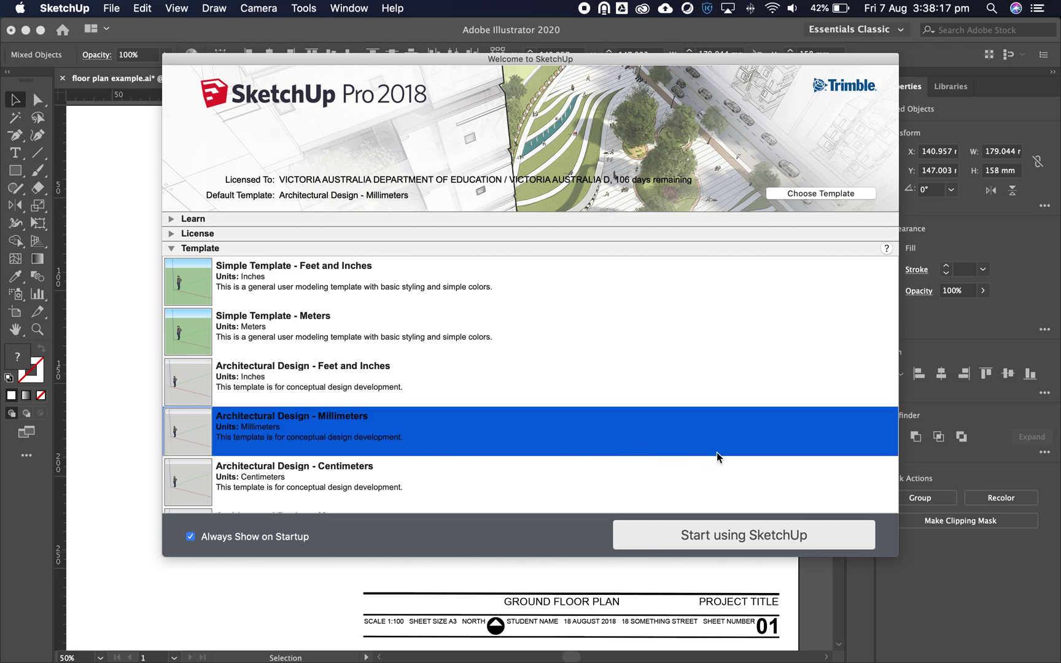
left_click(732, 543)
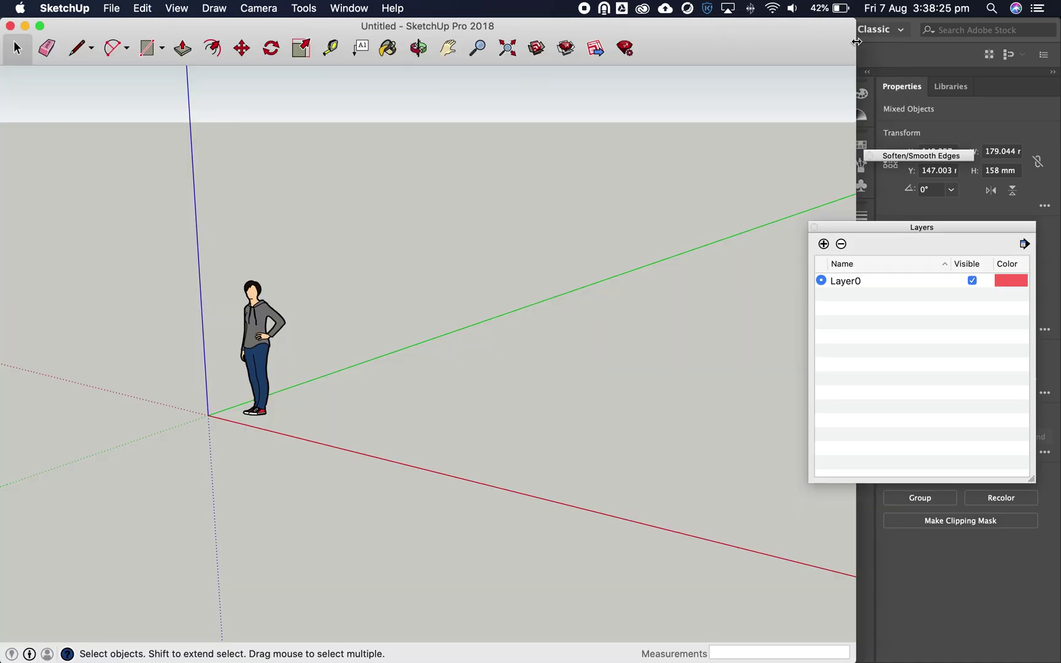
Step: Stretch the SketchUp window across the full screen width and open File > Import
left_click(41, 27)
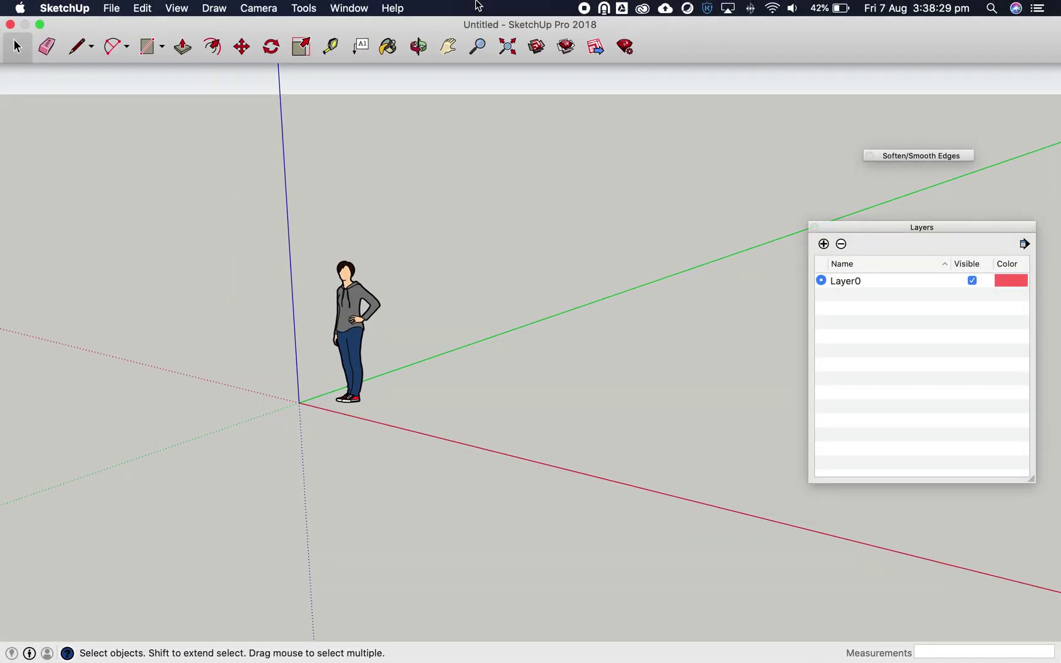
mouse_move(443, 4)
left_click(40, 24)
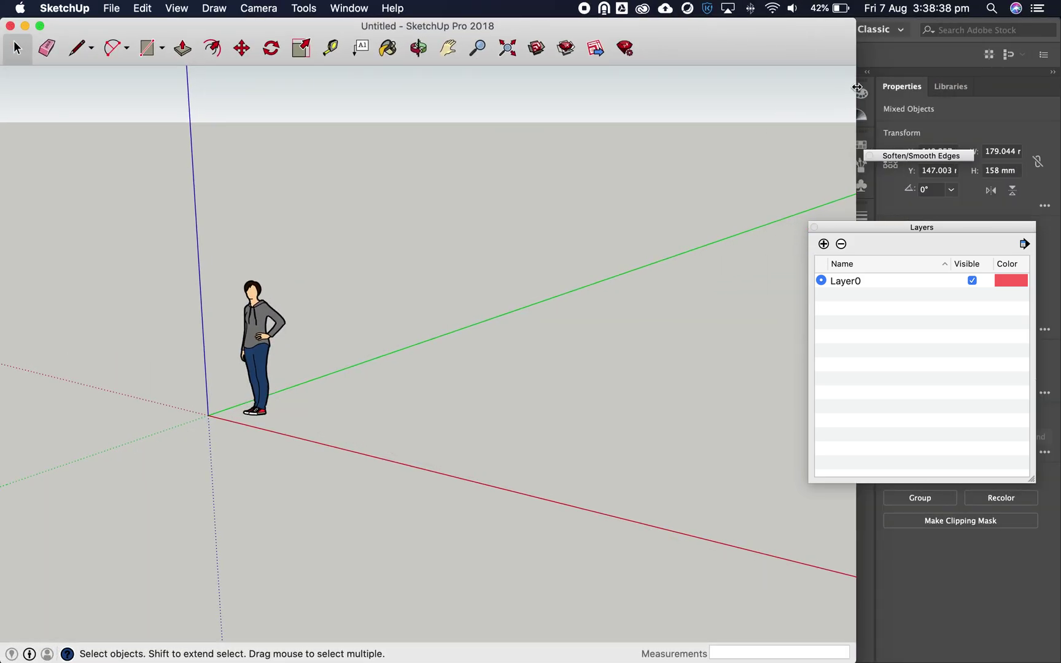
left_click_drag(856, 87, 1054, 100)
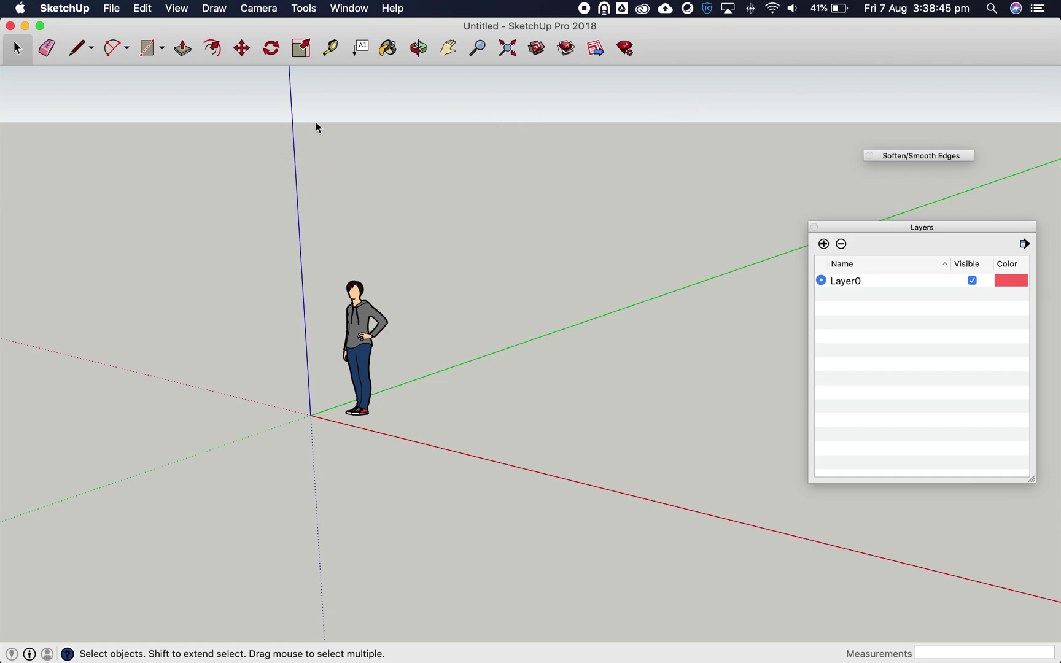
left_click(112, 8)
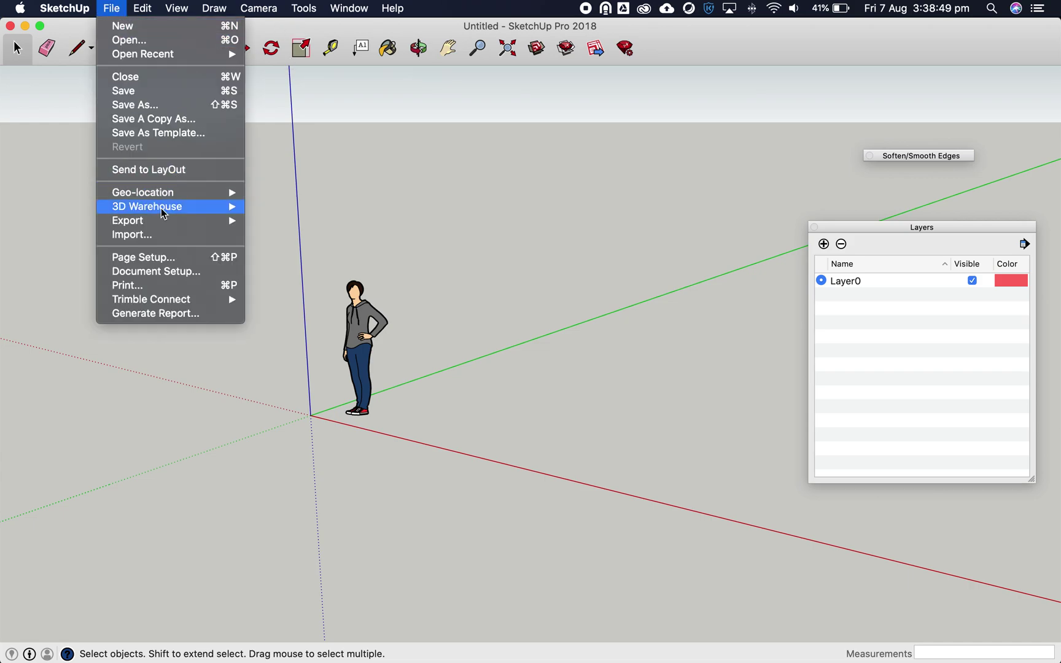
left_click(131, 234)
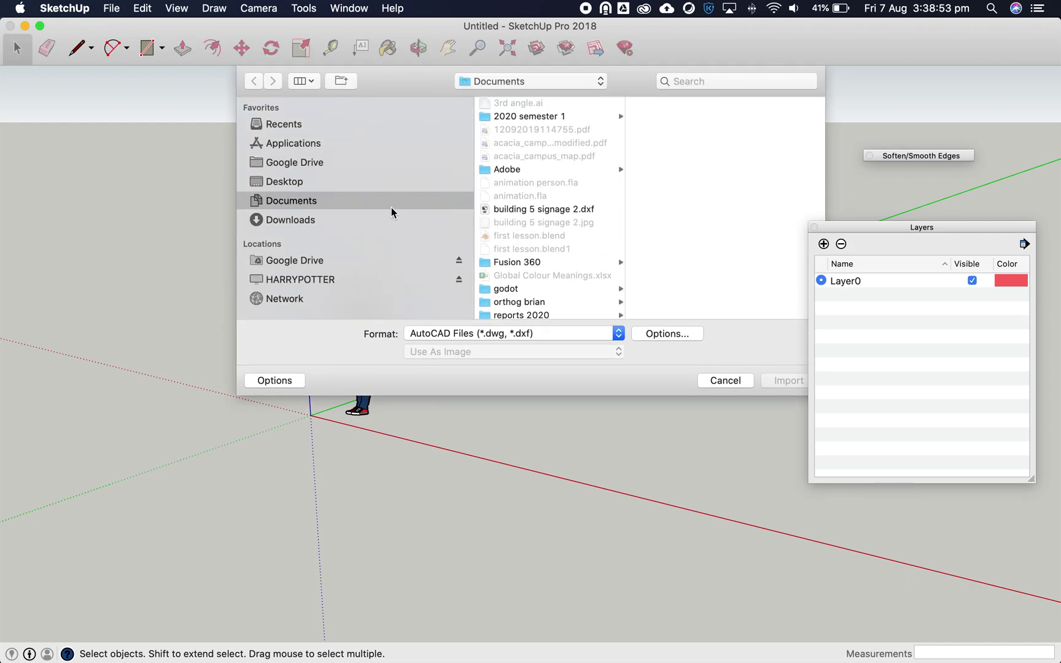
Step: Select floor plan example for sketchup.dxf from the Google Drive Field - Environmental design folder
left_click(312, 263)
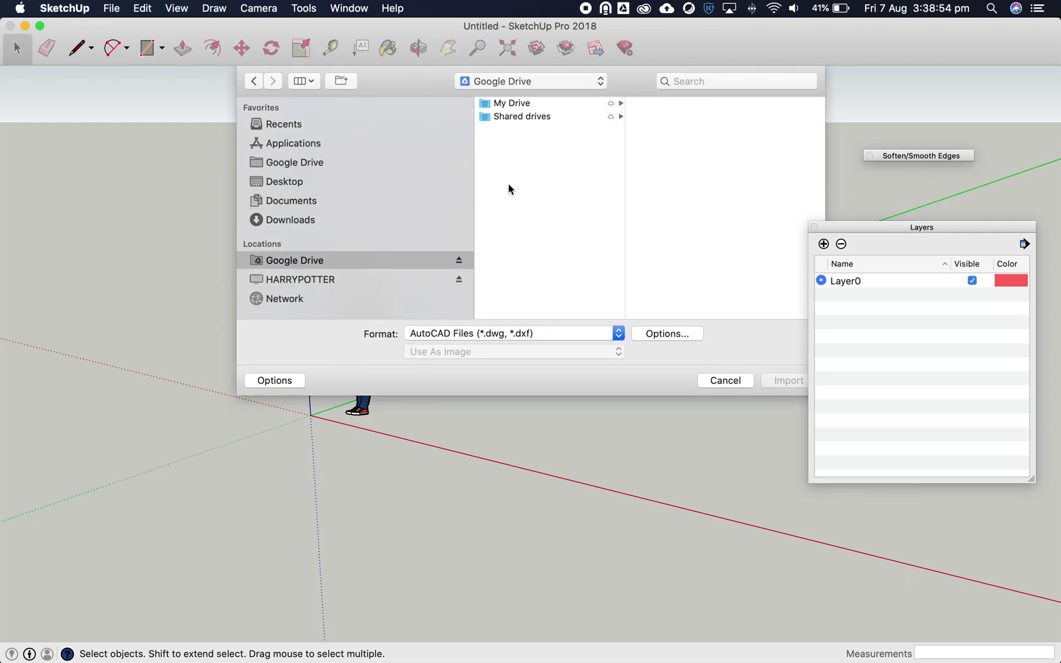
left_click(524, 107)
scroll(720, 268, "down", 8)
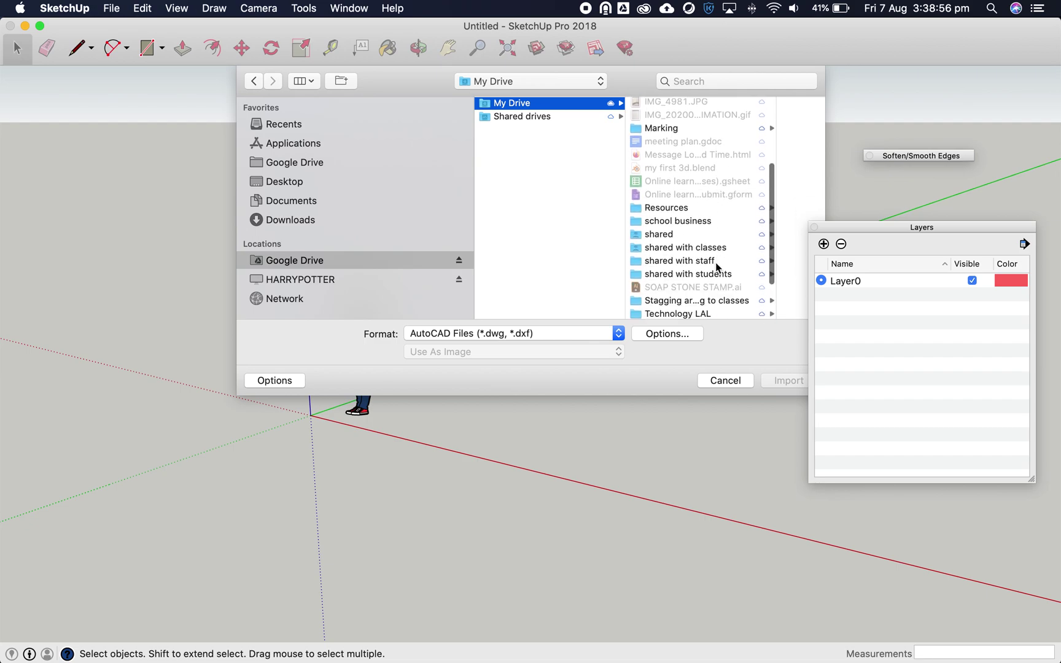
left_click(704, 181)
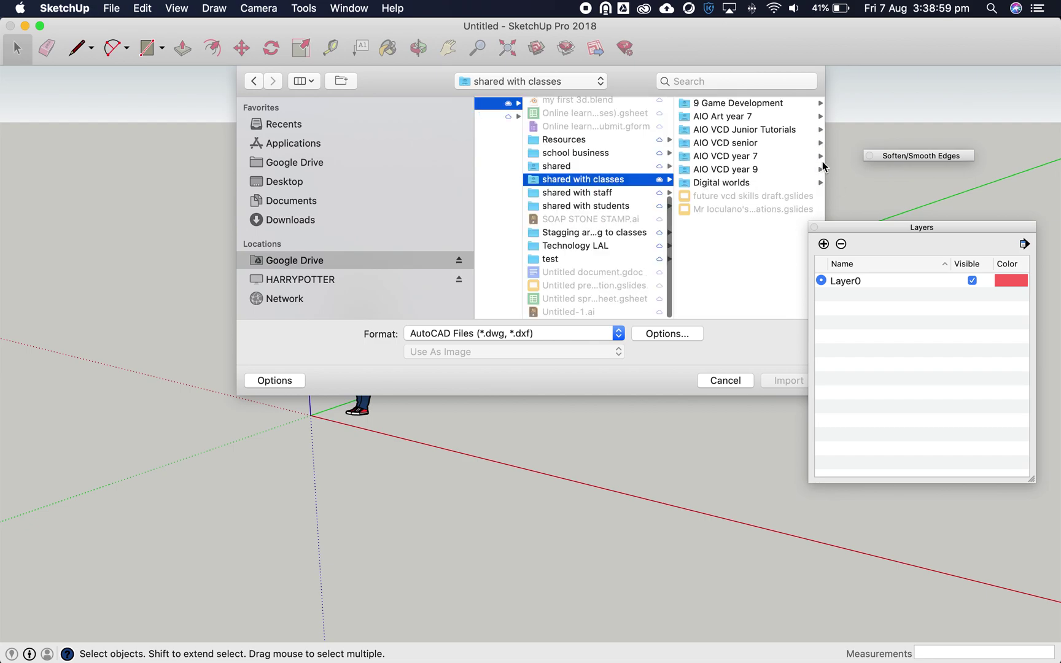
left_click(748, 148)
left_click(761, 157)
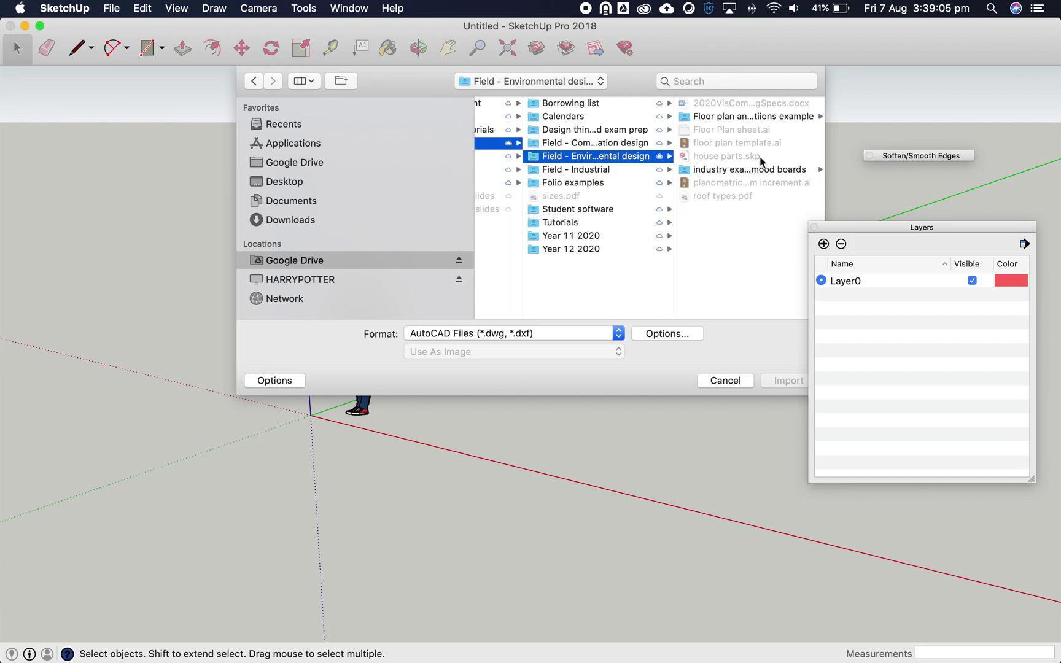
left_click(779, 117)
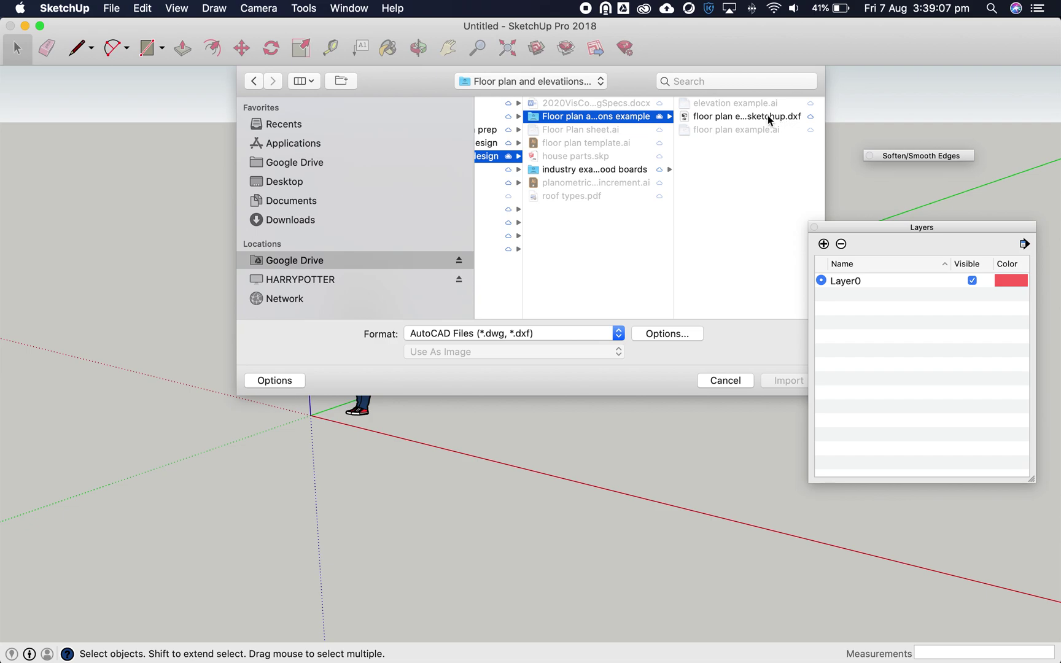
left_click(767, 118)
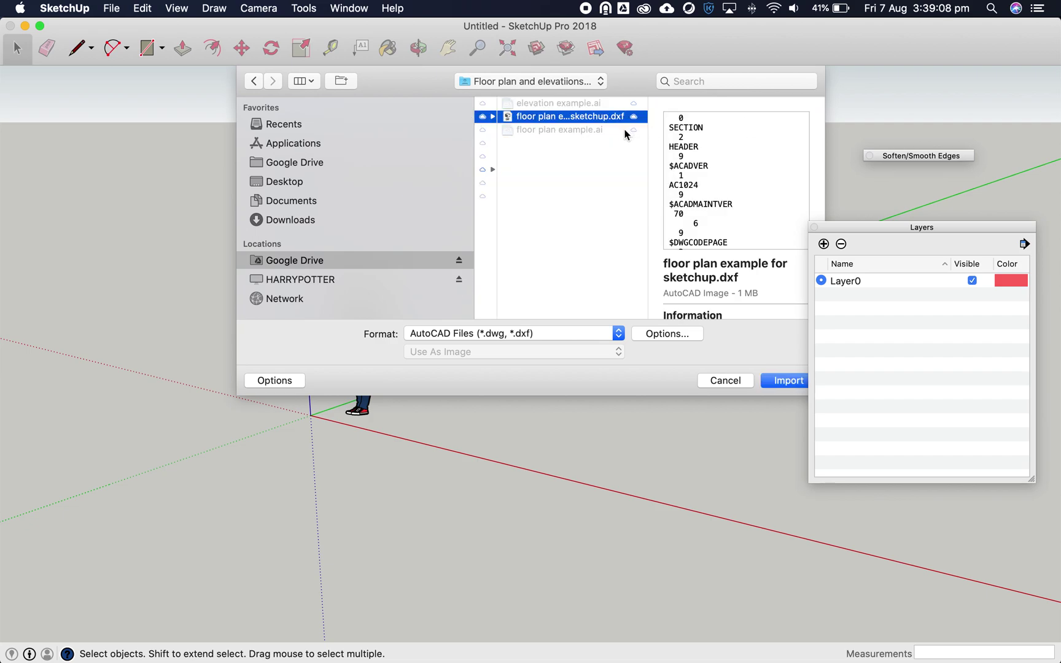
Step: Import the DXF with Units set to Model Units, then close the Import Results
left_click(649, 338)
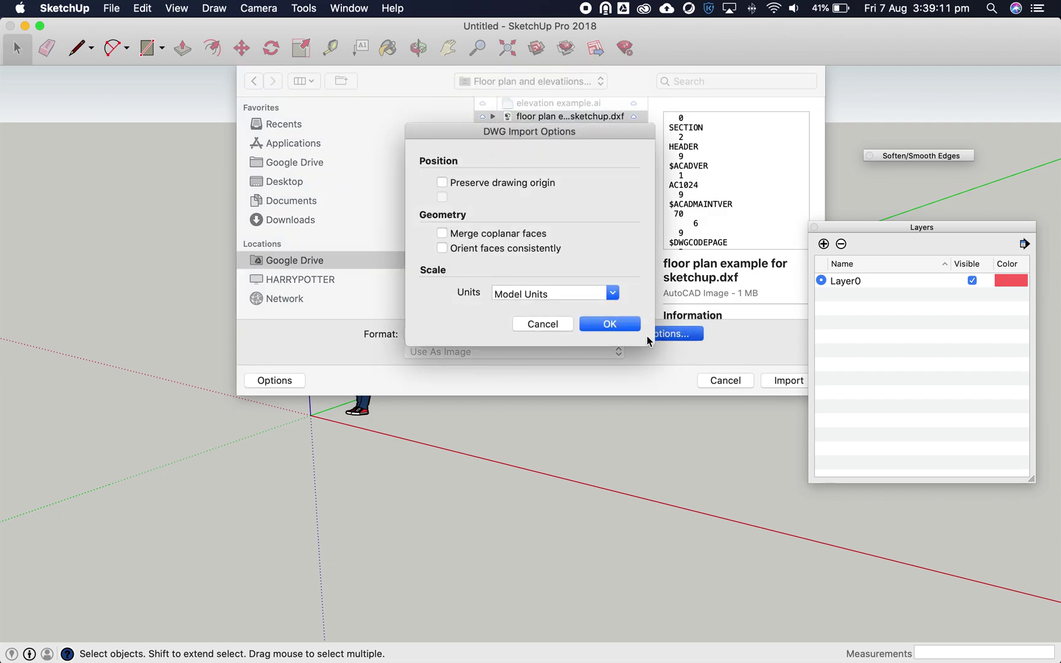
left_click(613, 293)
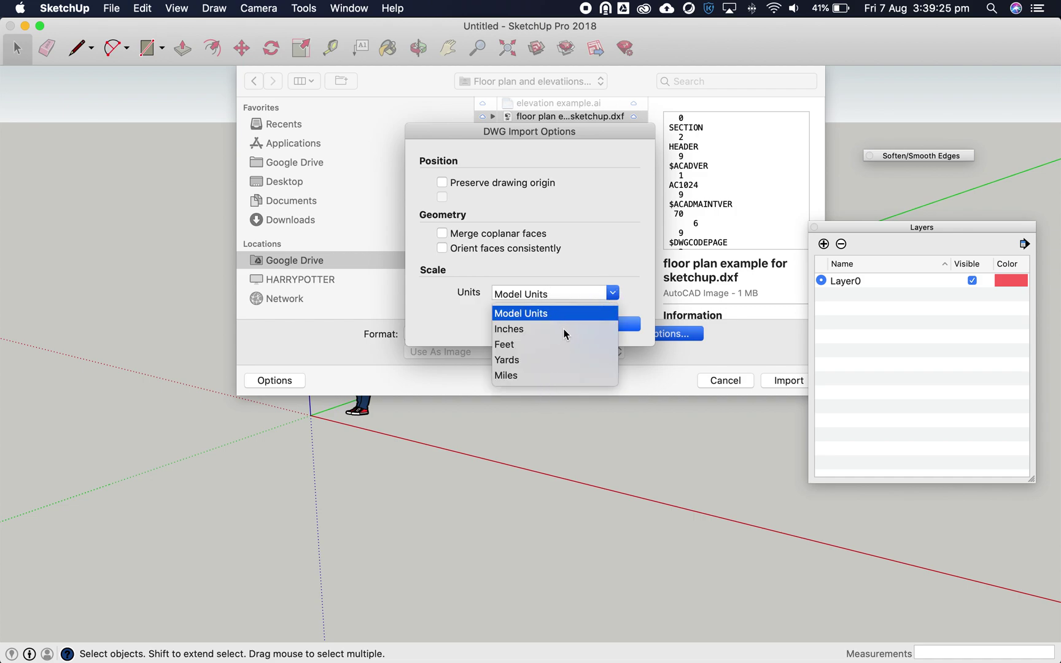
left_click(641, 284)
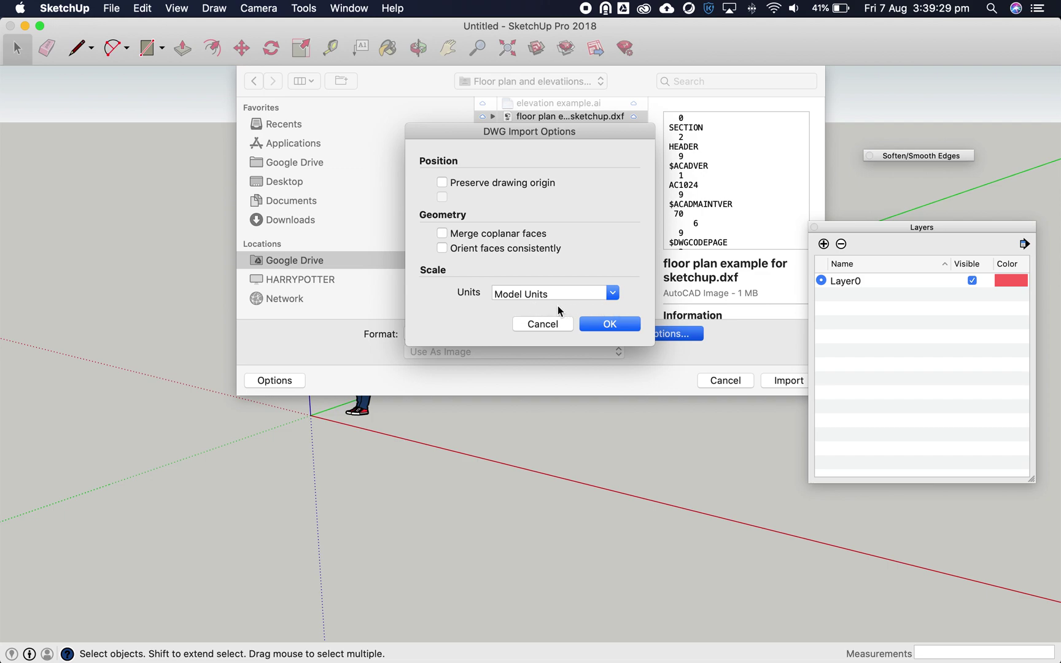
left_click(610, 326)
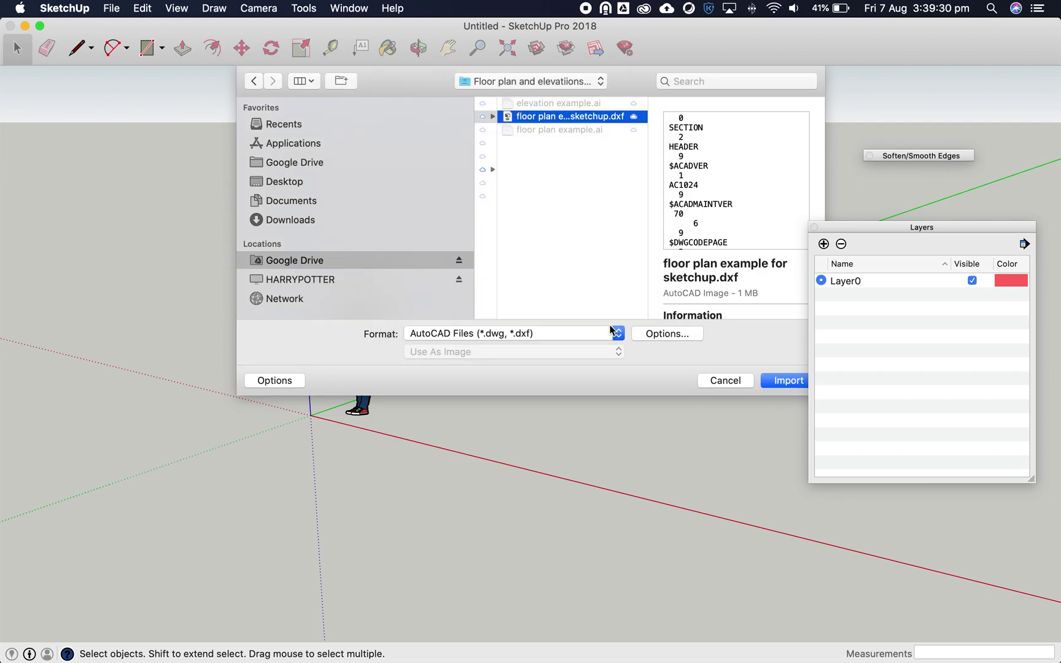
left_click(788, 386)
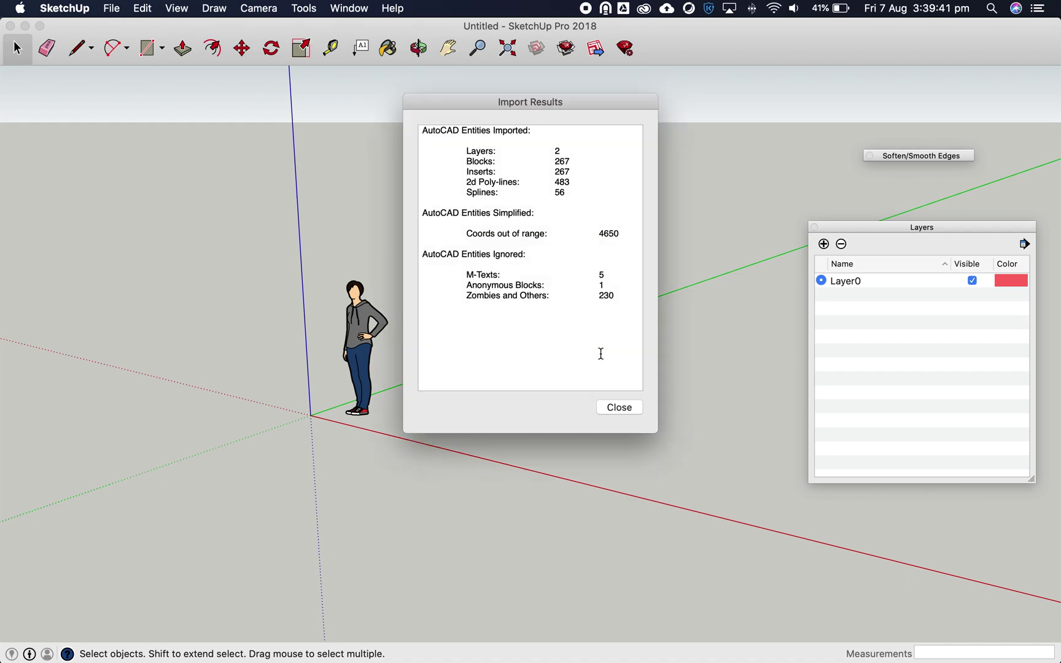
left_click(619, 407)
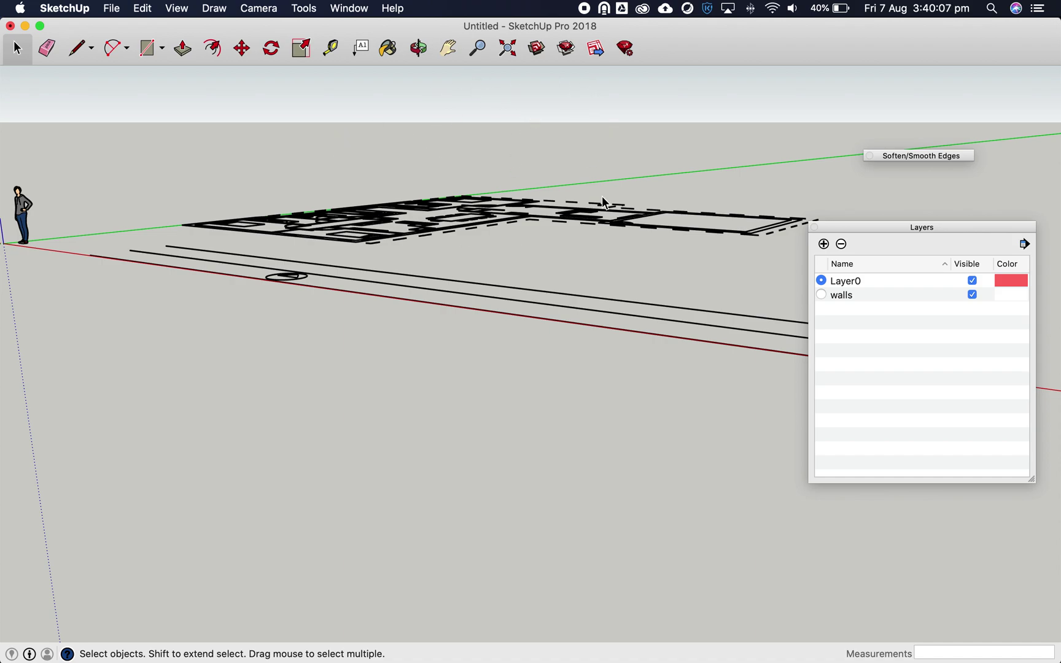
left_click(348, 8)
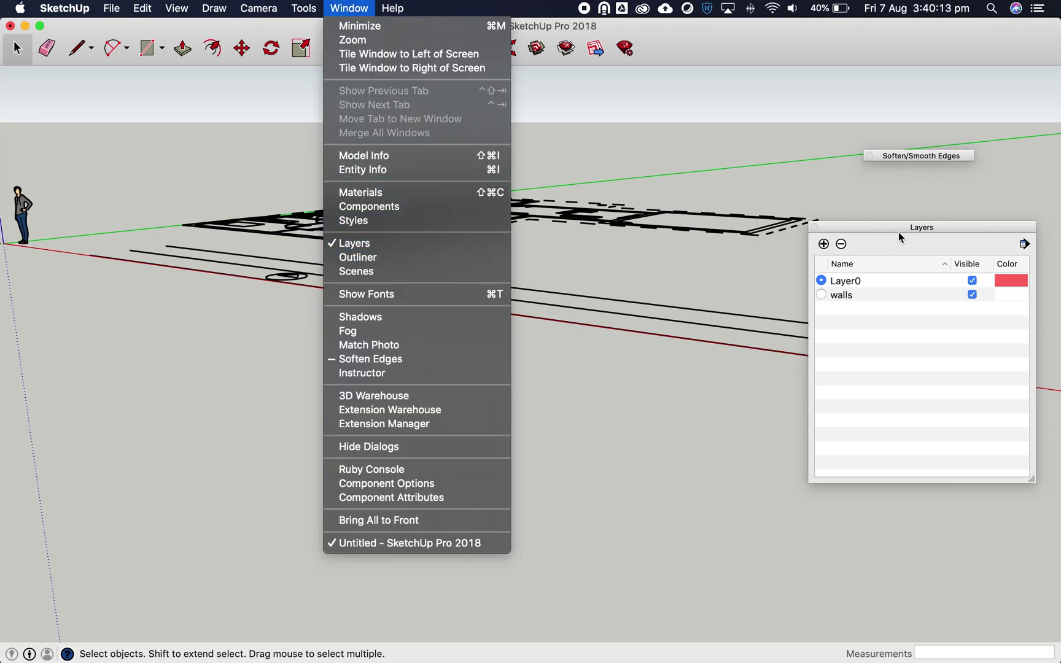
left_click(879, 228)
mouse_move(879, 229)
left_mouse_down()
mouse_move(861, 233)
mouse_move(872, 240)
left_mouse_up()
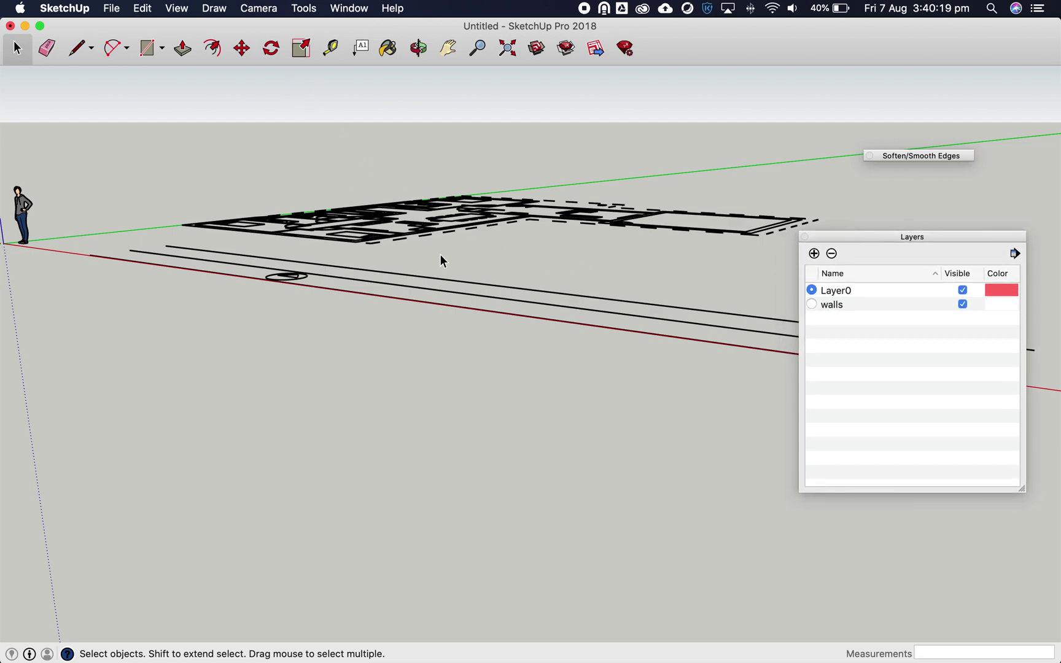
left_click(419, 49)
Step: Orbit to a steep top-down angle and zoom in until the floor plan fills the view
left_click_drag(424, 215, 465, 260)
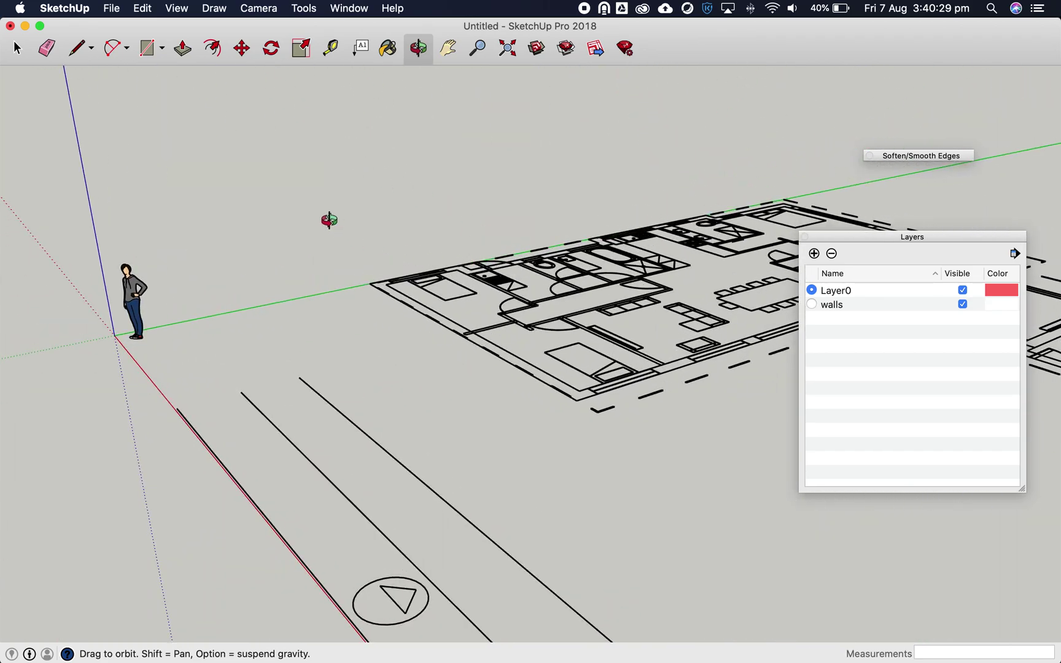
scroll(329, 220, "down", 5)
scroll(538, 230, "up", 10)
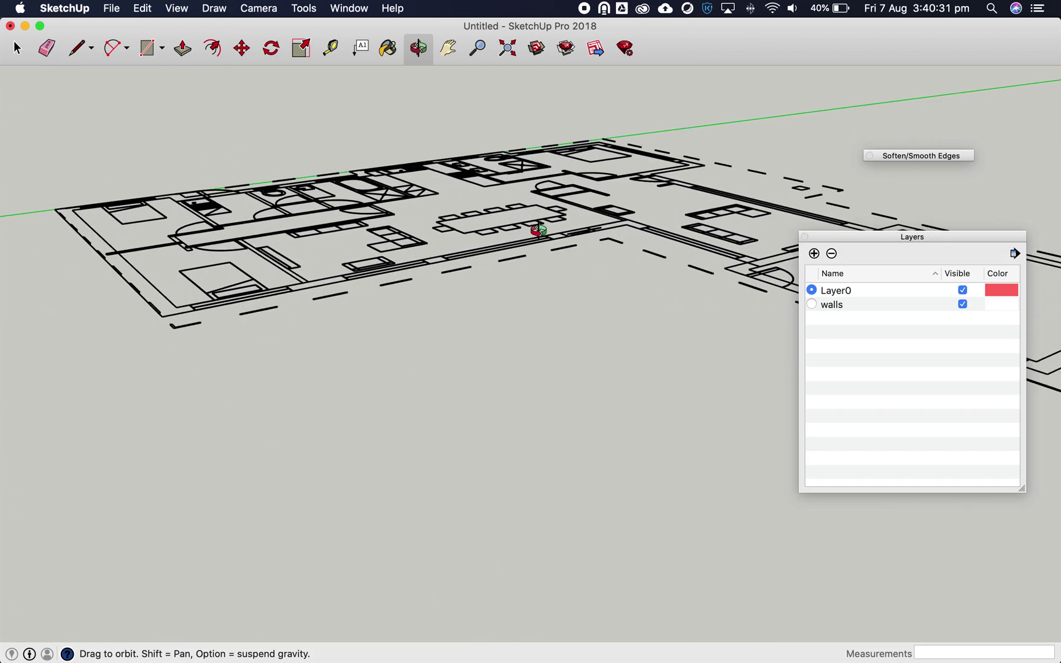
left_click_drag(519, 224, 500, 436)
scroll(336, 407, "up", 3)
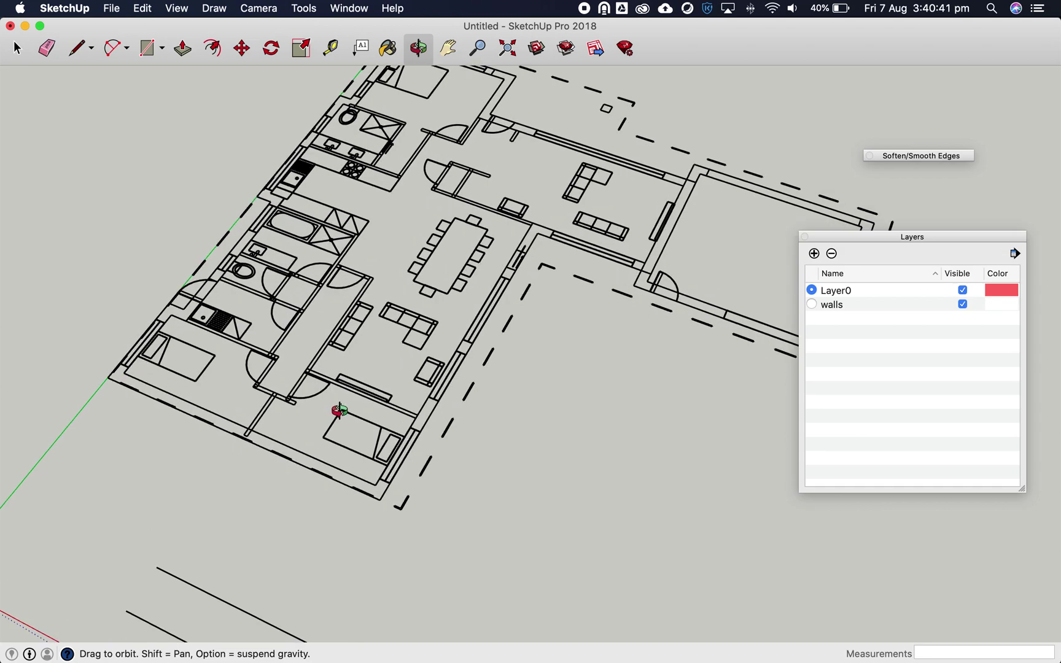
scroll(338, 411, "up", 2)
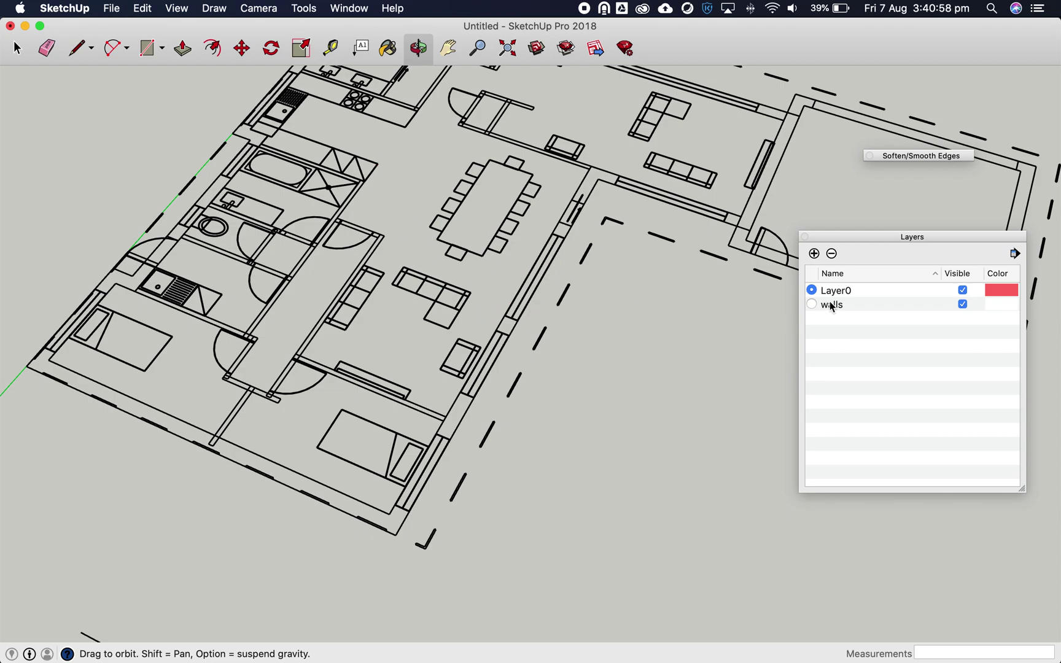
Step: Add a new layer named 'house' and make it the current layer
left_click(815, 254)
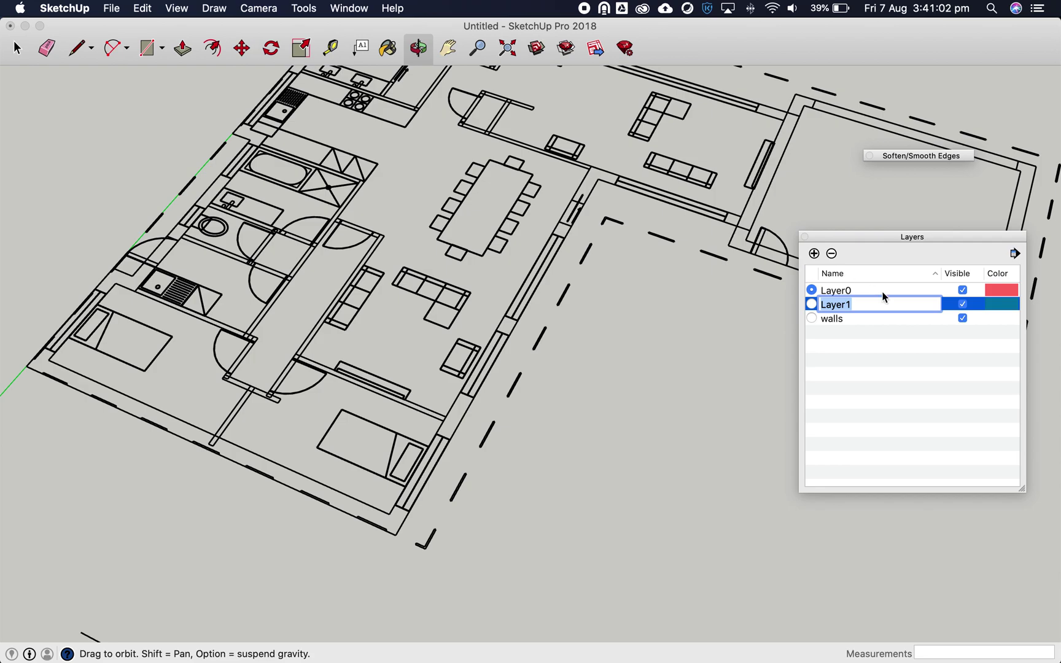
type("house")
key("Return")
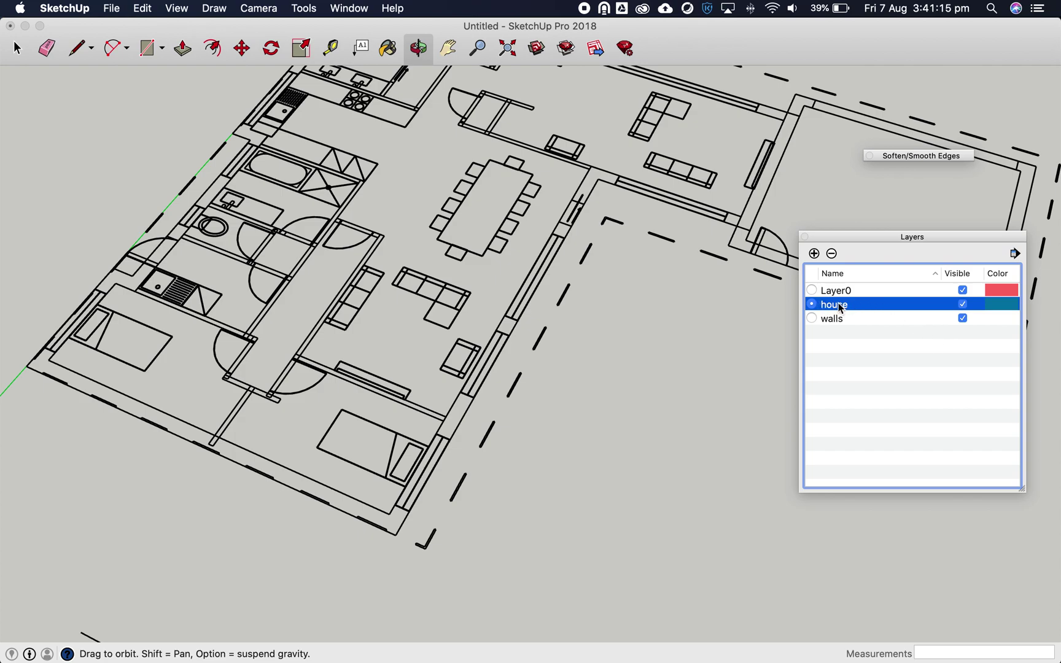
left_click(257, 9)
Step: Switch to the standard Top view and pan to bring the house's left wing into view
mouse_move(294, 58)
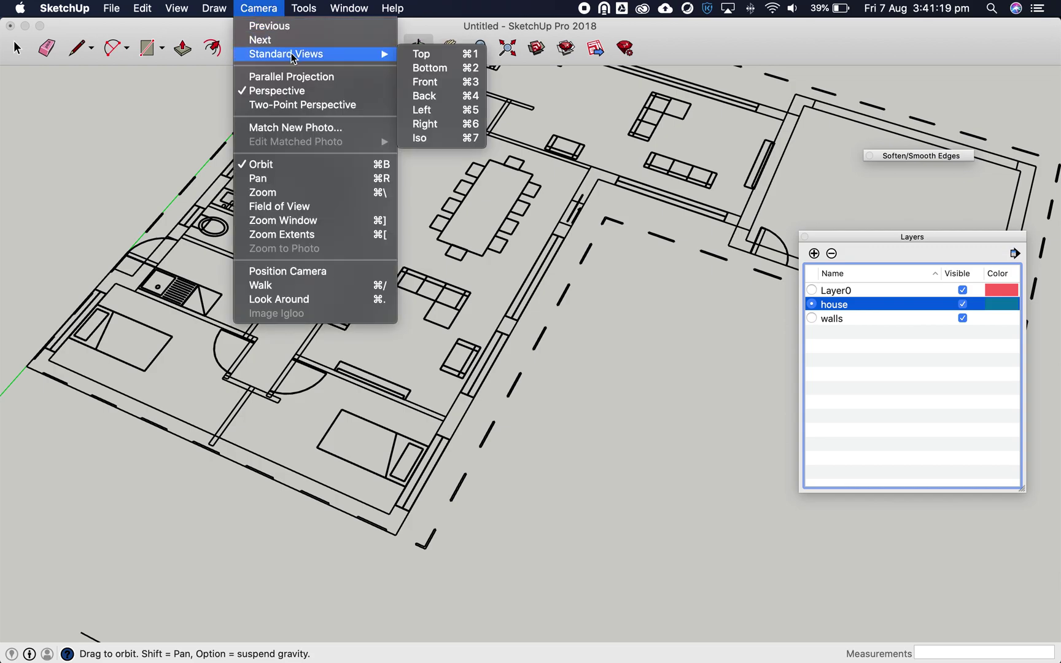
left_click(421, 55)
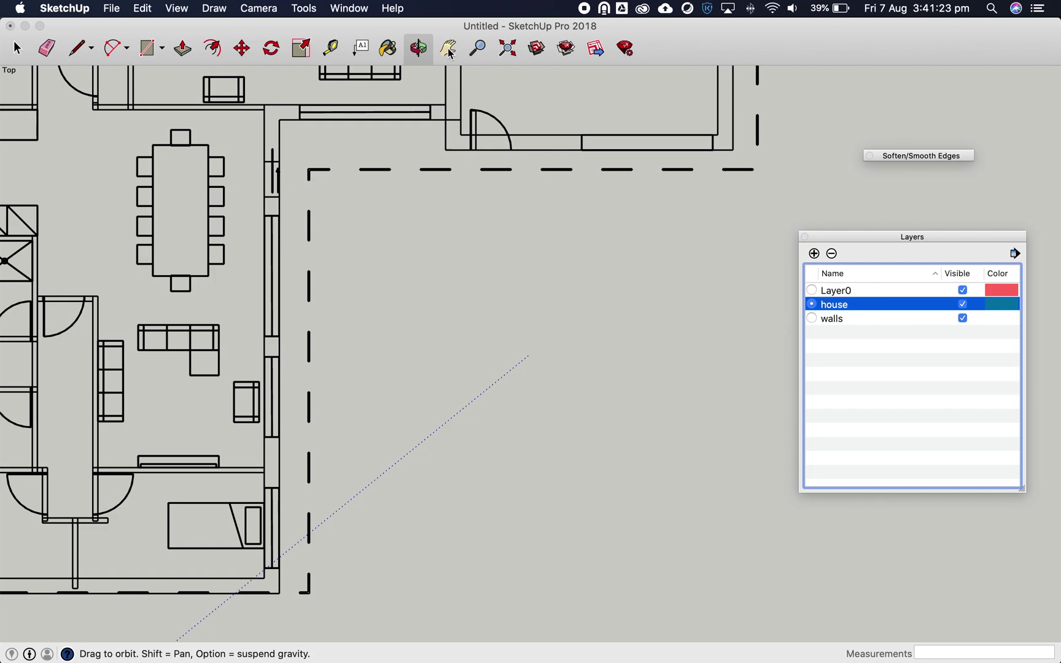
left_click(448, 50)
left_click_drag(183, 306, 523, 277)
mouse_move(508, 170)
left_mouse_down()
mouse_move(492, 161)
mouse_move(486, 244)
left_mouse_up()
mouse_move(479, 181)
left_mouse_down()
mouse_move(450, 267)
mouse_move(467, 301)
left_mouse_up()
mouse_move(664, 281)
left_mouse_down()
mouse_move(301, 207)
mouse_move(549, 247)
mouse_move(505, 368)
mouse_move(509, 183)
left_mouse_up()
left_click_drag(522, 386, 549, 239)
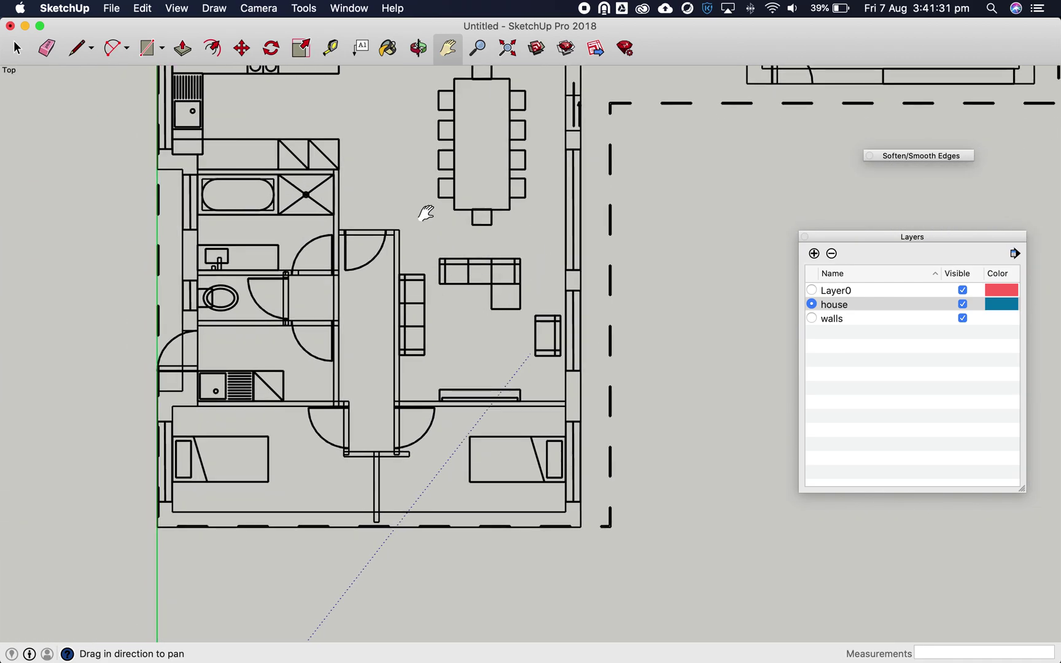
left_click_drag(410, 207, 391, 274)
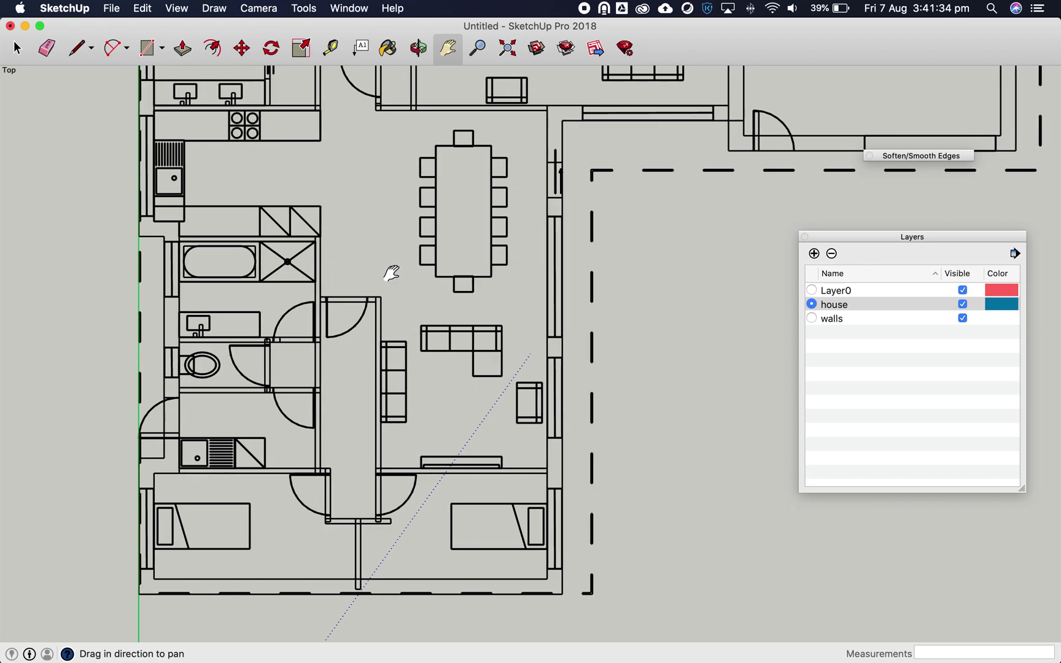
Step: Adjust the zoom so the left wing of the plan is framed
scroll(391, 273, "up", 3)
scroll(424, 292, "down", 4)
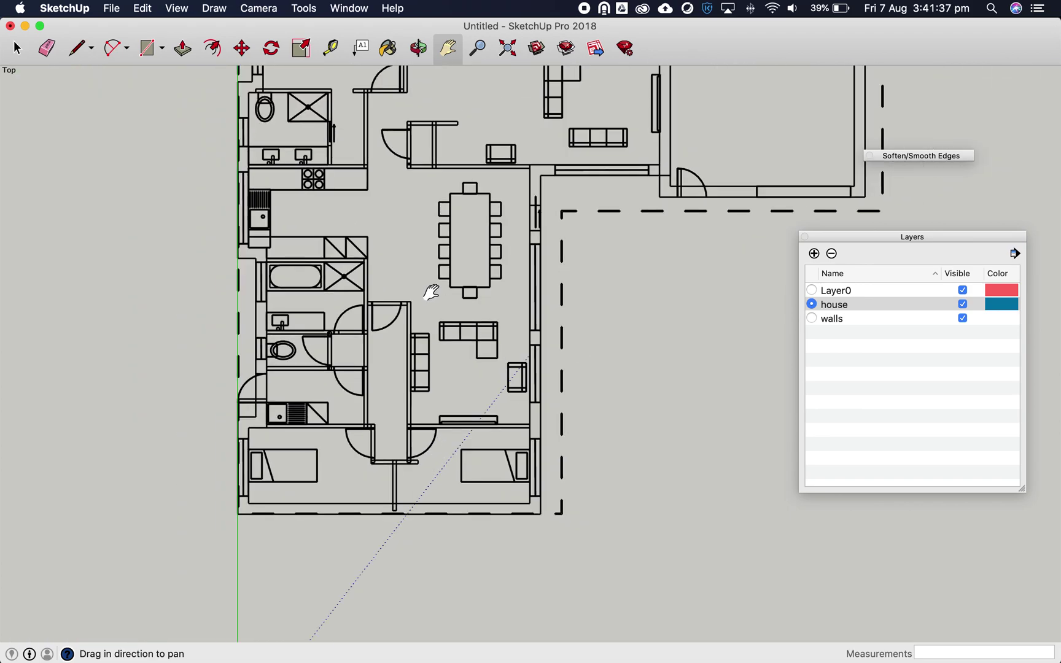
scroll(431, 292, "up", 3)
scroll(440, 300, "down", 2)
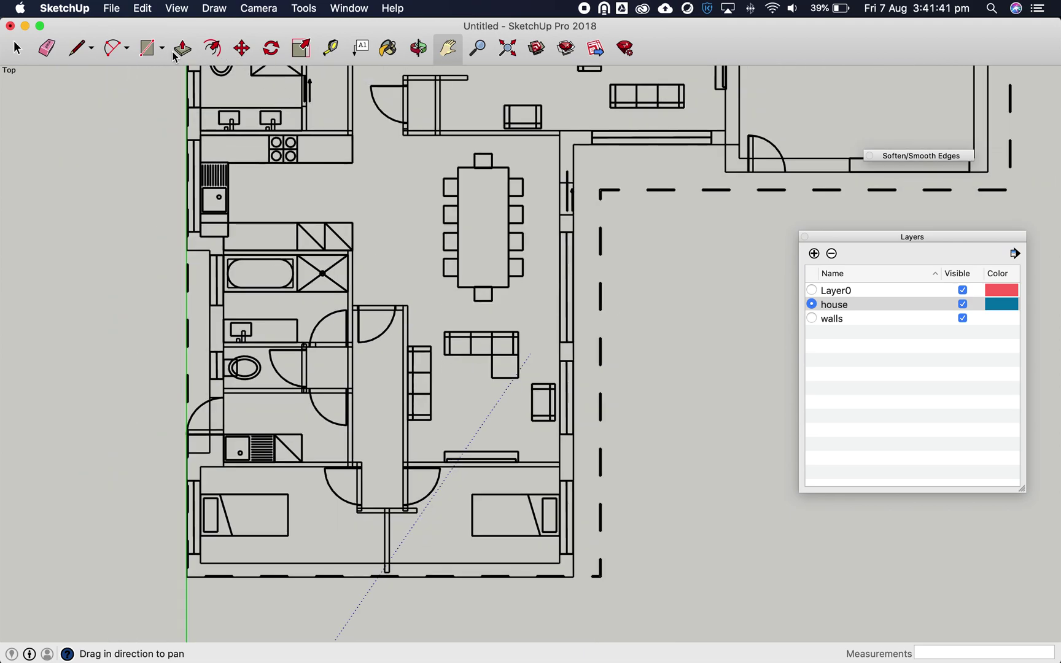
left_click(147, 49)
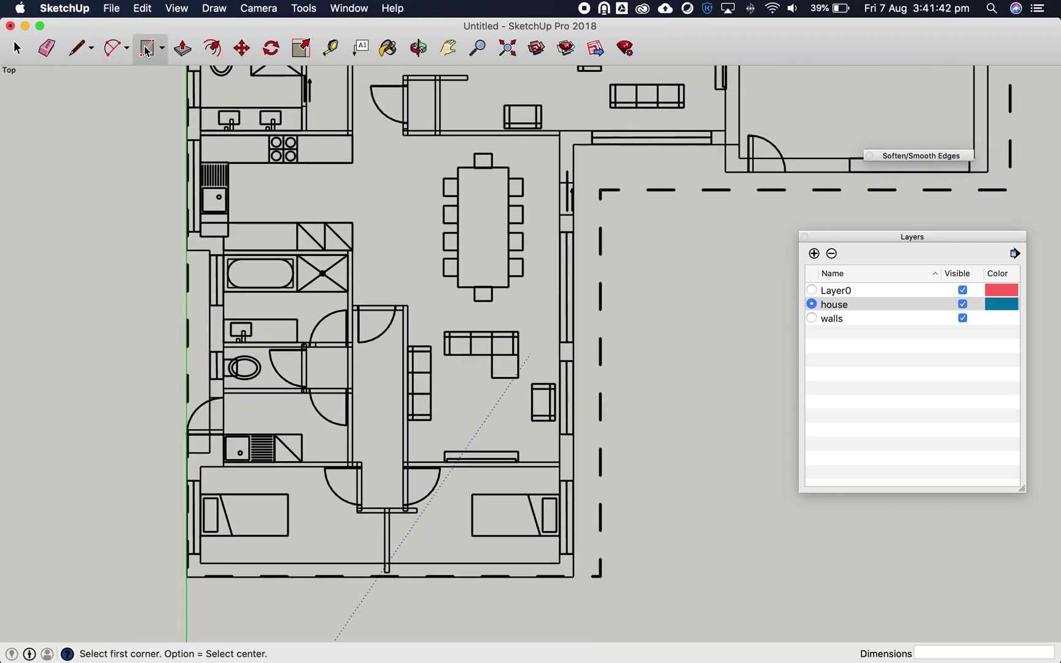
Step: Draw a rectangle of about 8400 x 2700 mm over the bottom bedroom strip
left_click(186, 453)
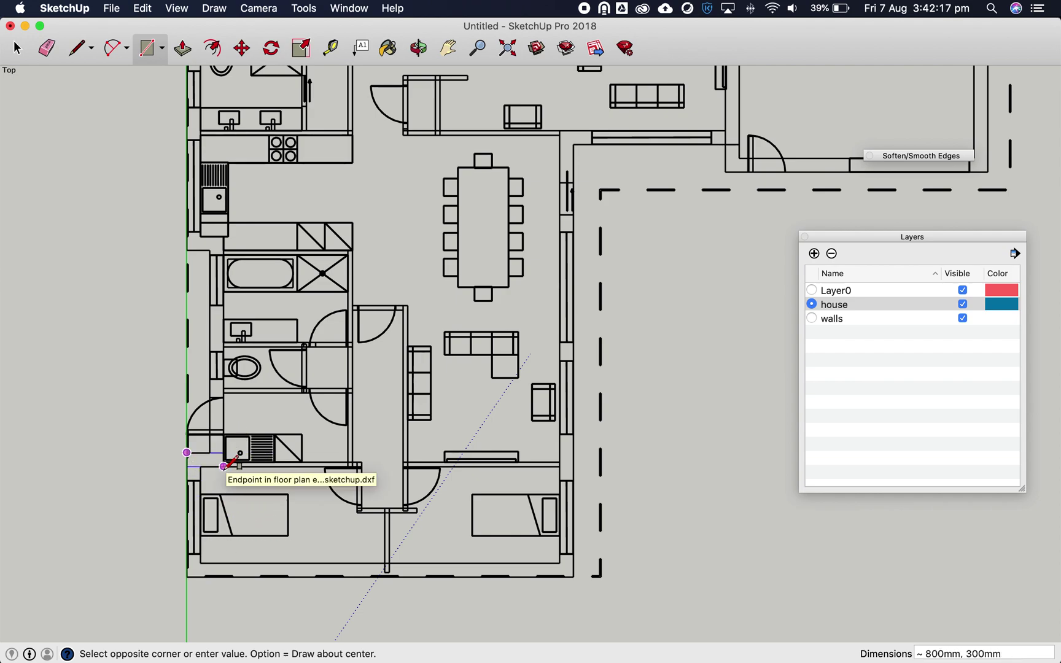
left_click(574, 576)
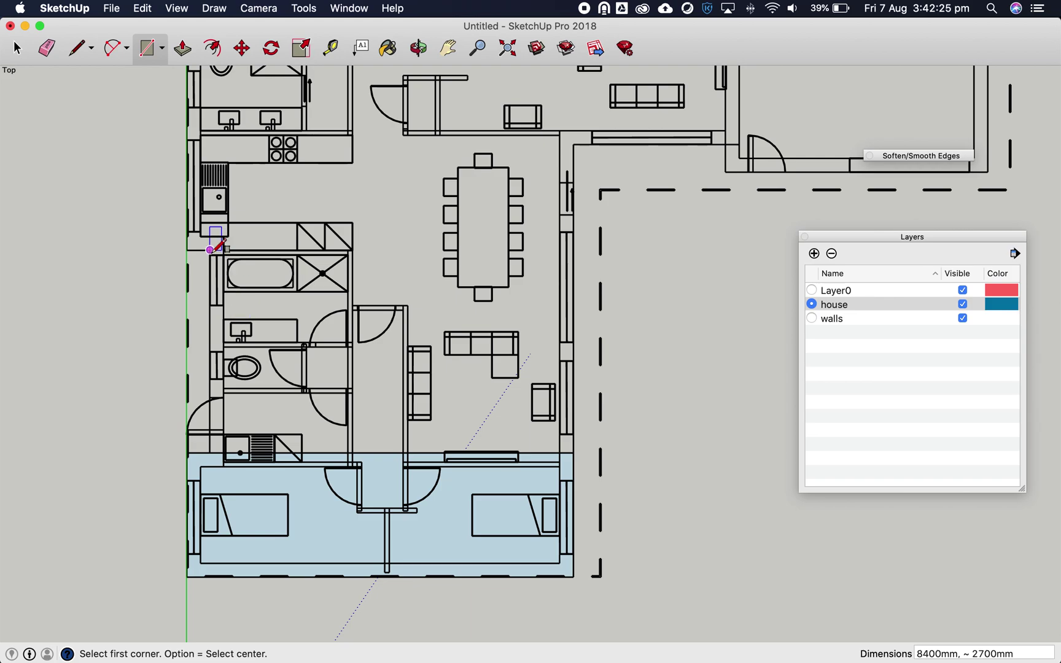
Step: Trace rectangles over the bathrooms and living area, then over the kitchen and dining
left_click(211, 249)
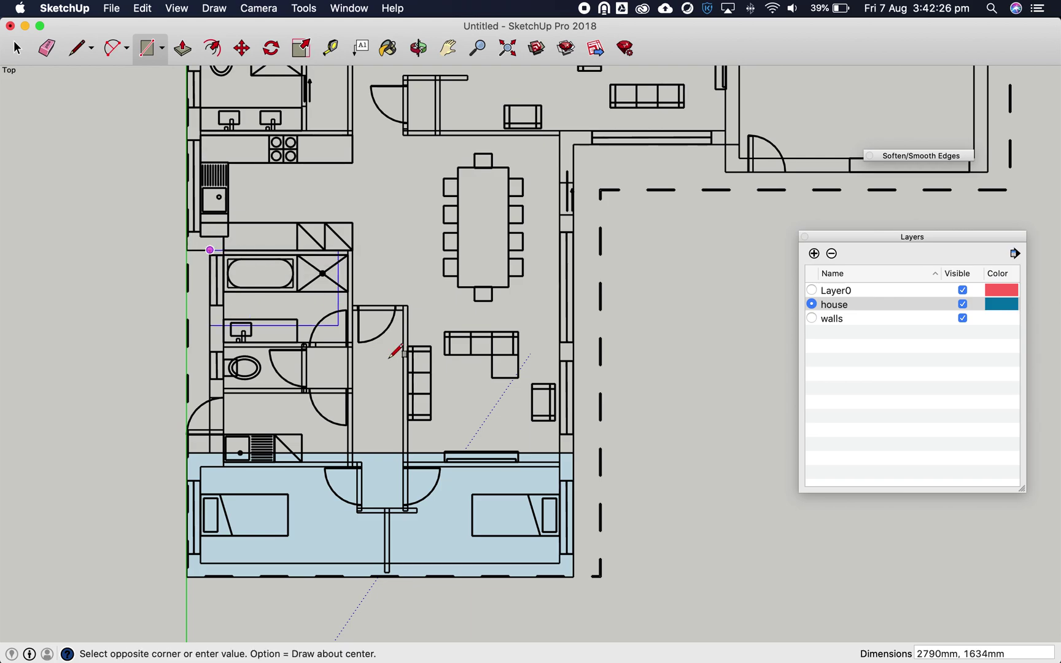
left_click(574, 453)
scroll(506, 396, "down", 5)
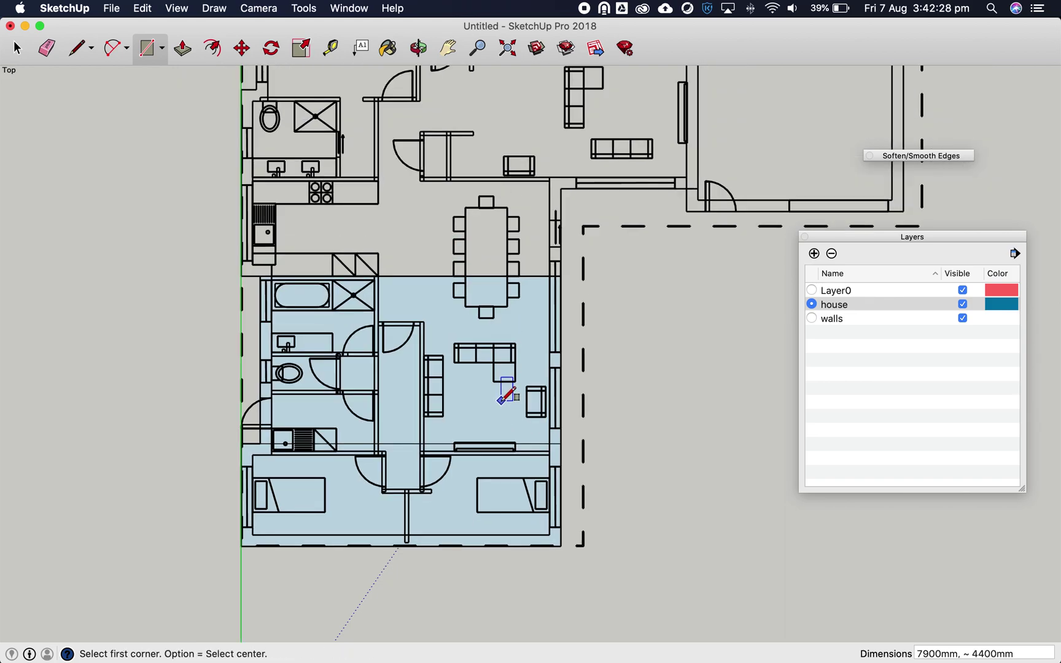
scroll(480, 200, "up", 3)
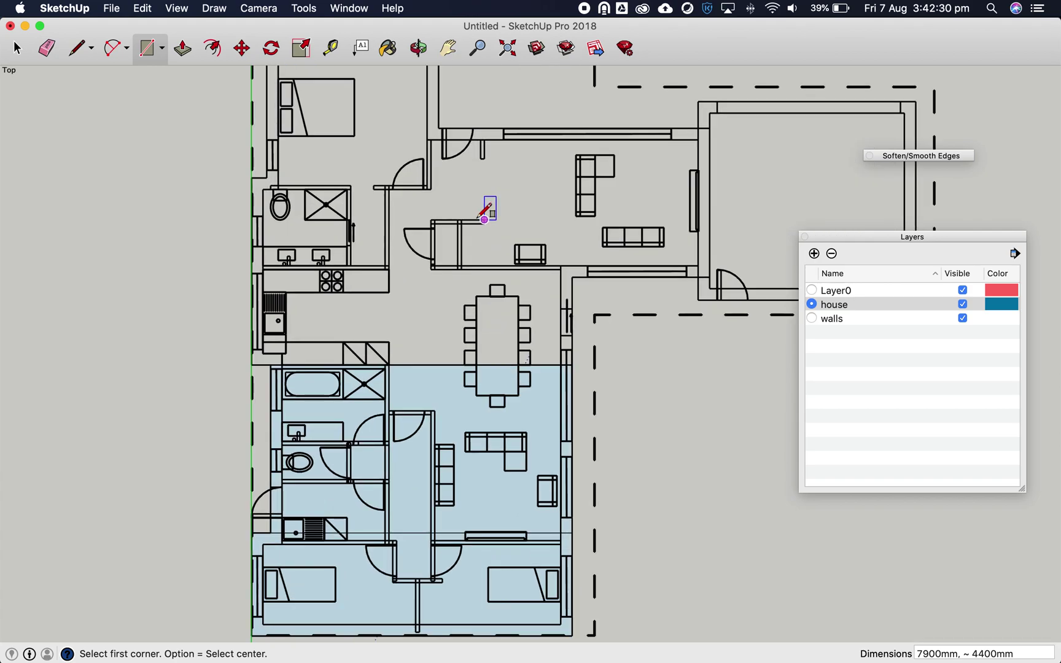
left_click(252, 177)
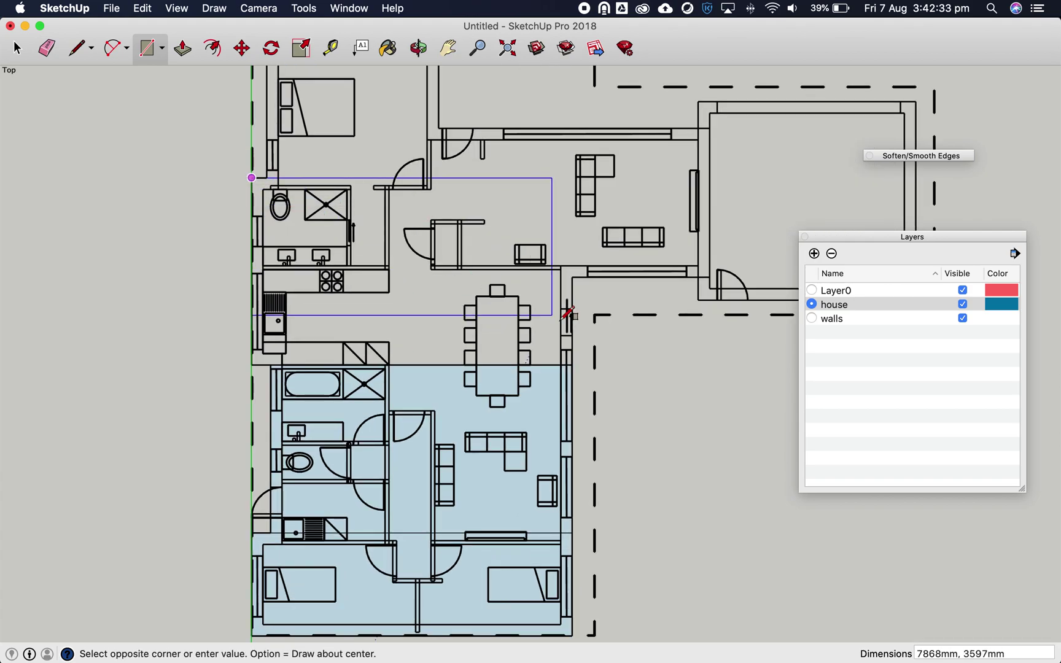
left_click(572, 365)
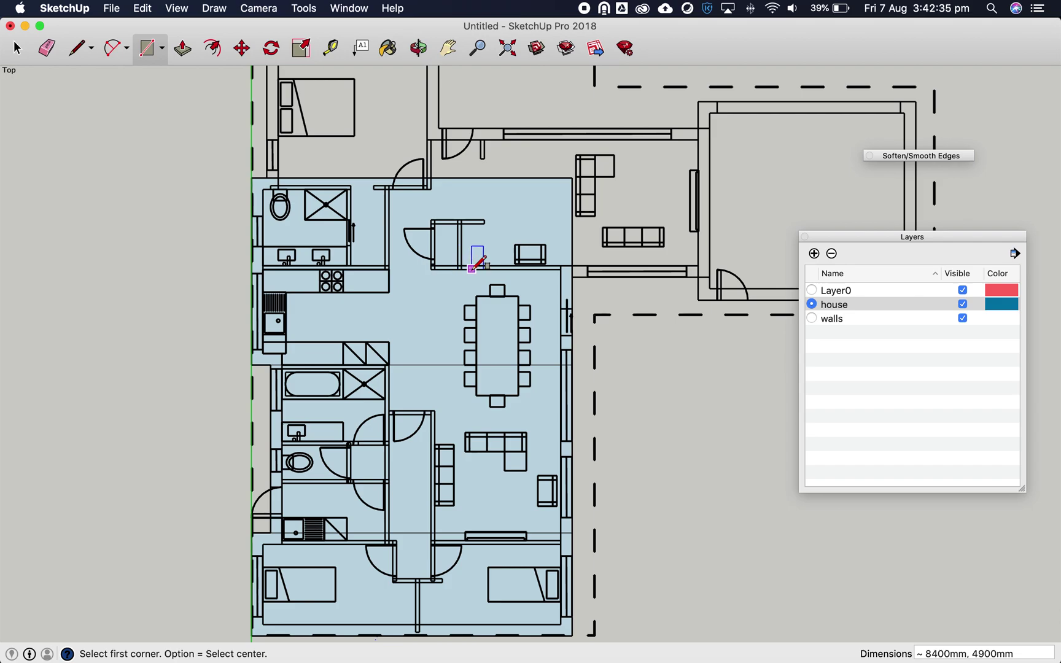
scroll(474, 256, "down", 5)
scroll(513, 209, "up", 5)
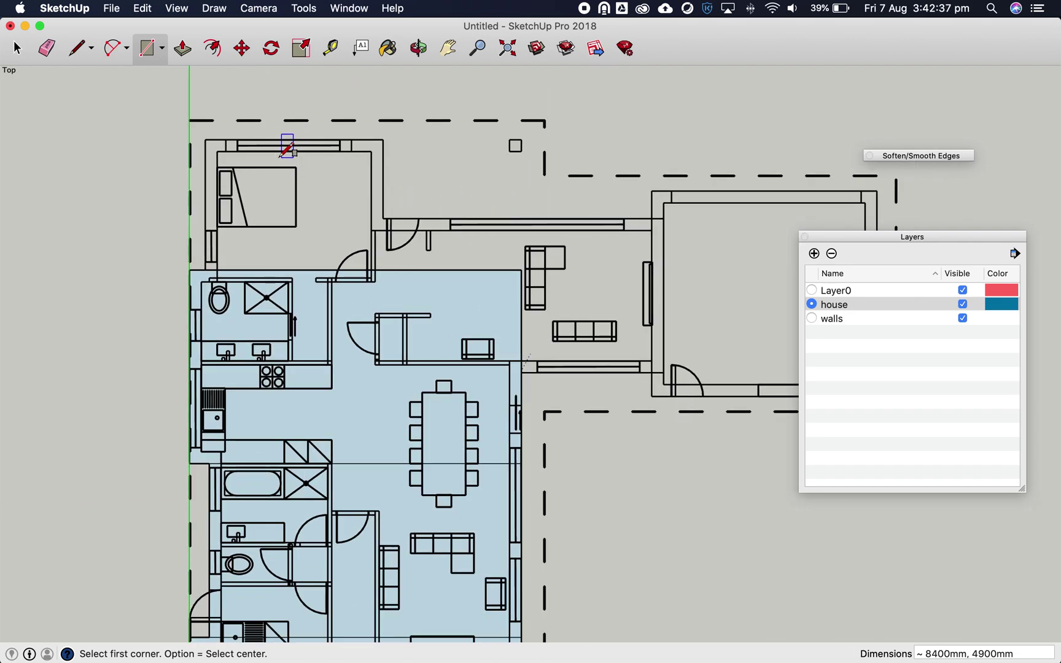
Step: Trace rectangles for the top-left bedroom, the corridor strip and the living area
left_click(206, 140)
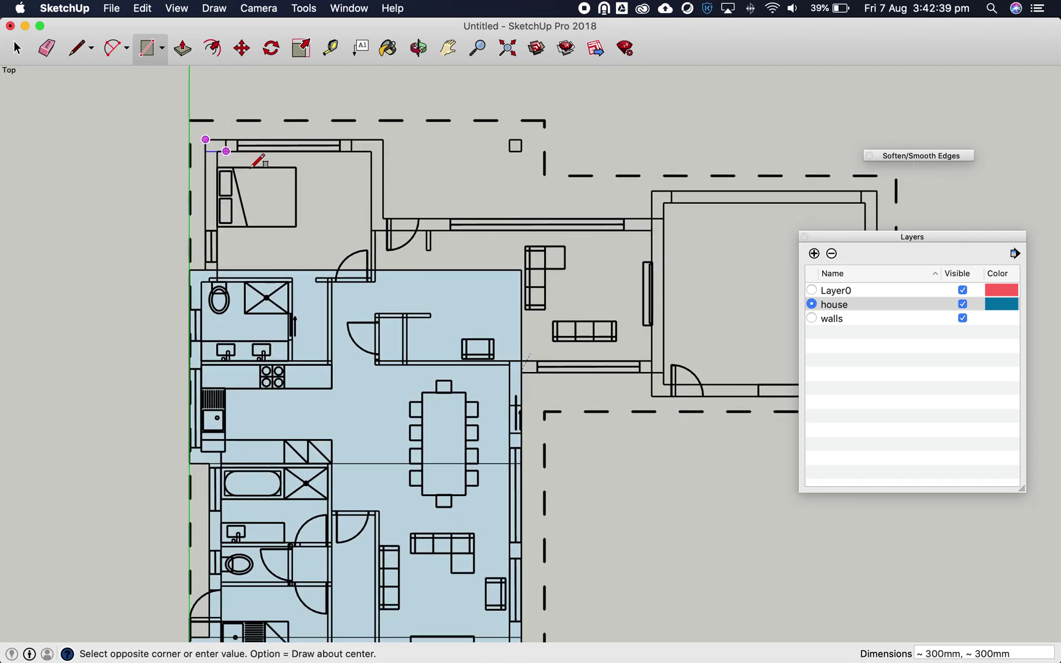
left_click(383, 218)
left_click(205, 217)
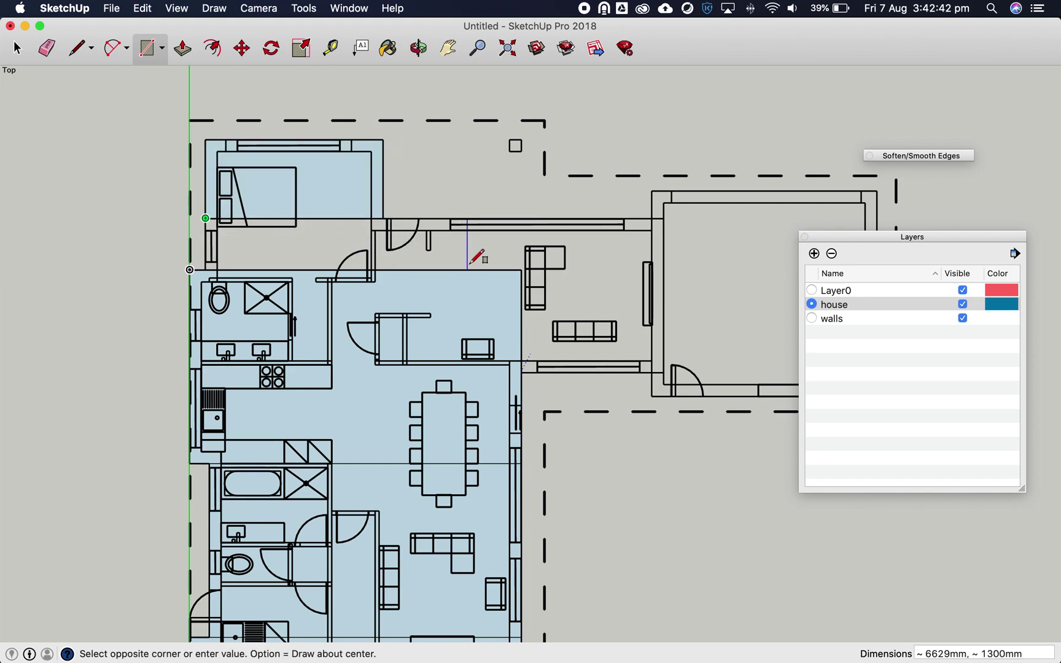
left_click(522, 269)
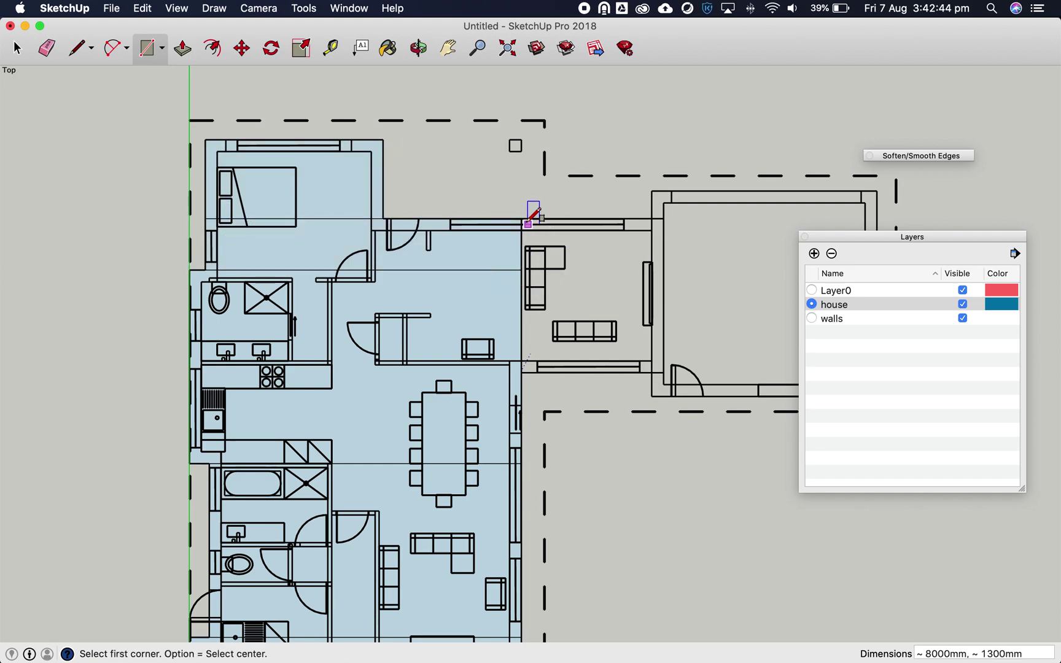
left_click(522, 218)
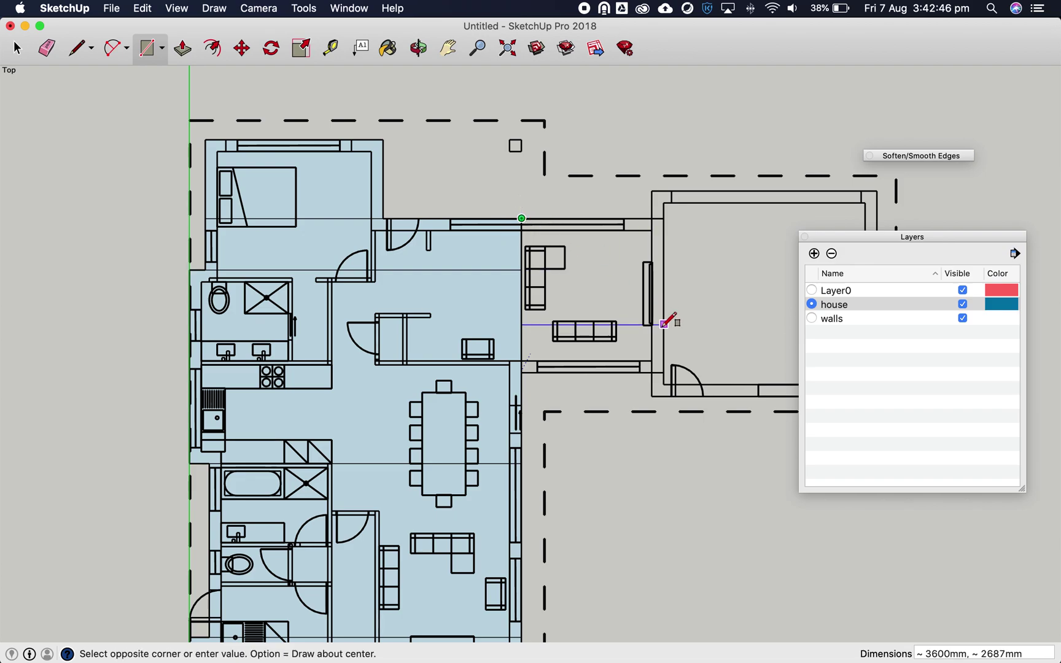
left_click(664, 372)
scroll(438, 277, "down", 5)
scroll(549, 276, "up", 5)
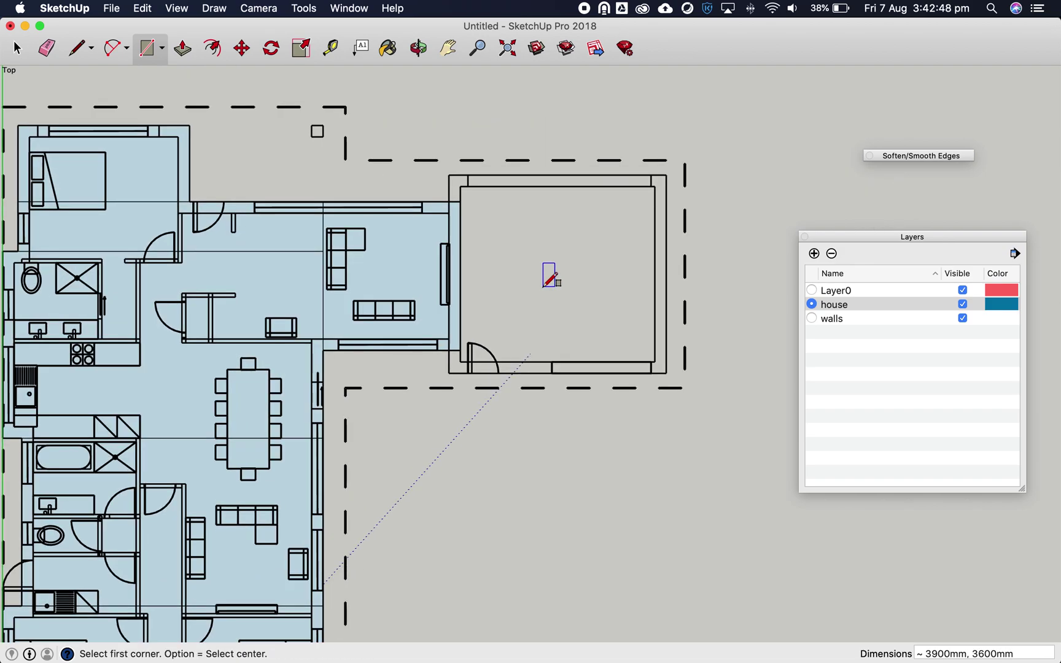
scroll(550, 276, "up", 1)
Step: Trace the separate right-hand room as a rectangle of about 5700 x 5200 mm
left_click(439, 163)
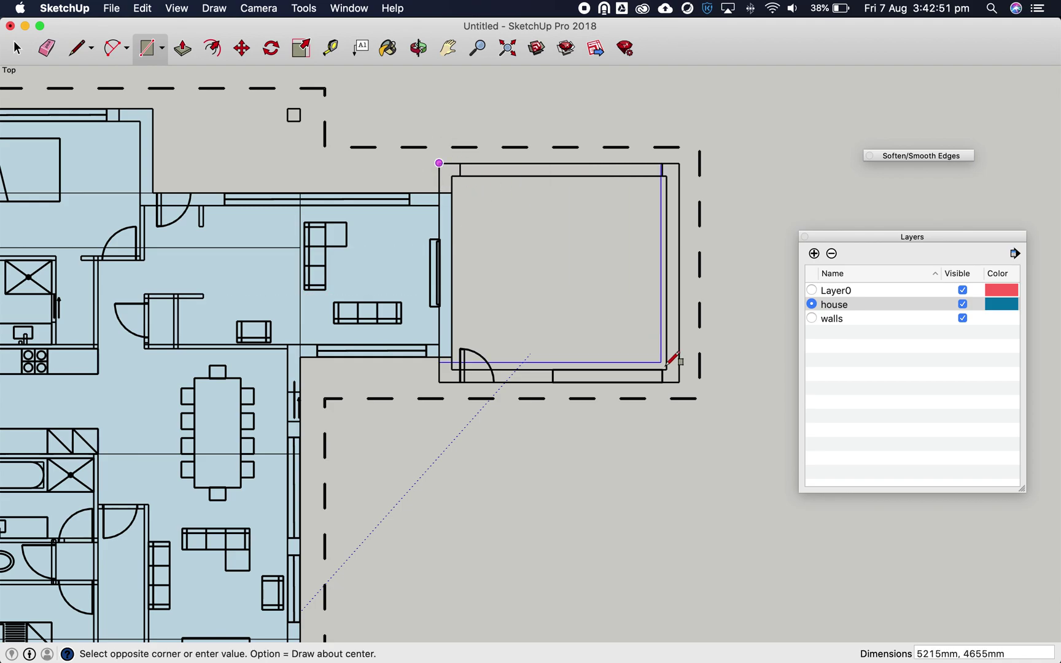
left_click(679, 381)
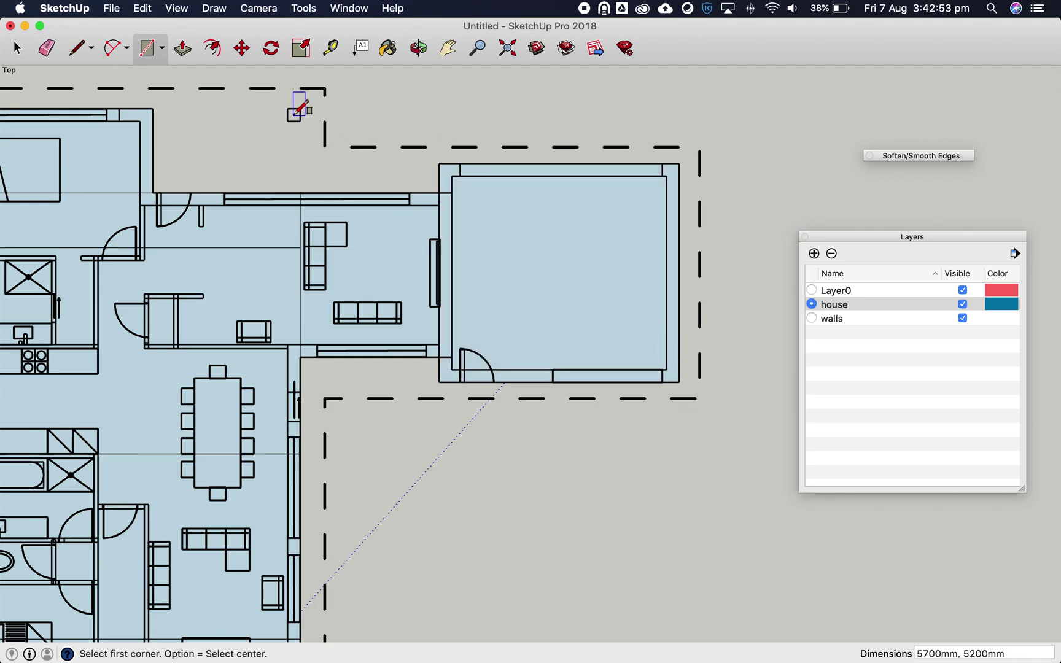
scroll(270, 89, "down", 5)
scroll(263, 101, "up", 2)
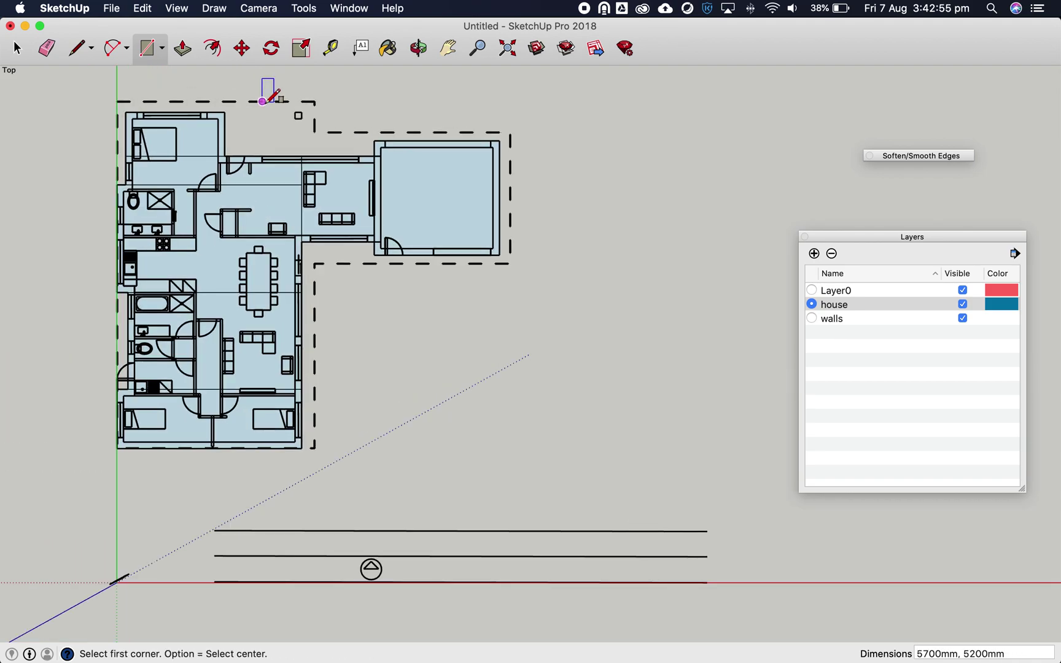
scroll(264, 98, "up", 3)
Step: Draw a 300 x 300 mm square for the post footing near the top wall
left_click(322, 121)
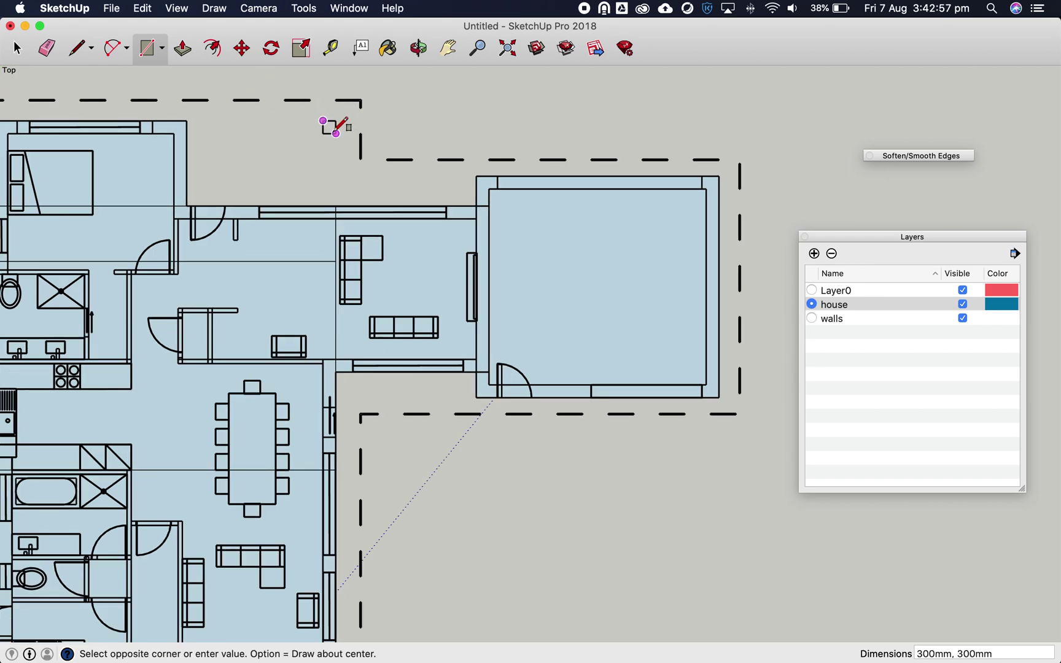
left_click(336, 131)
scroll(450, 174, "down", 2)
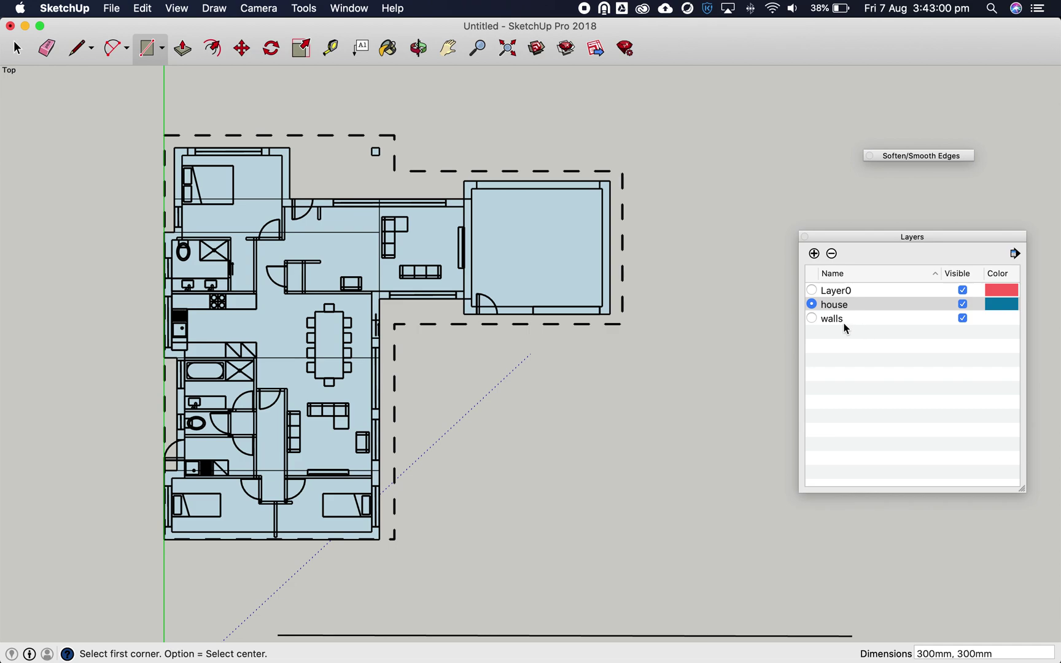
Step: Hide the walls layer and erase the first two interior dividing lines
left_click(962, 319)
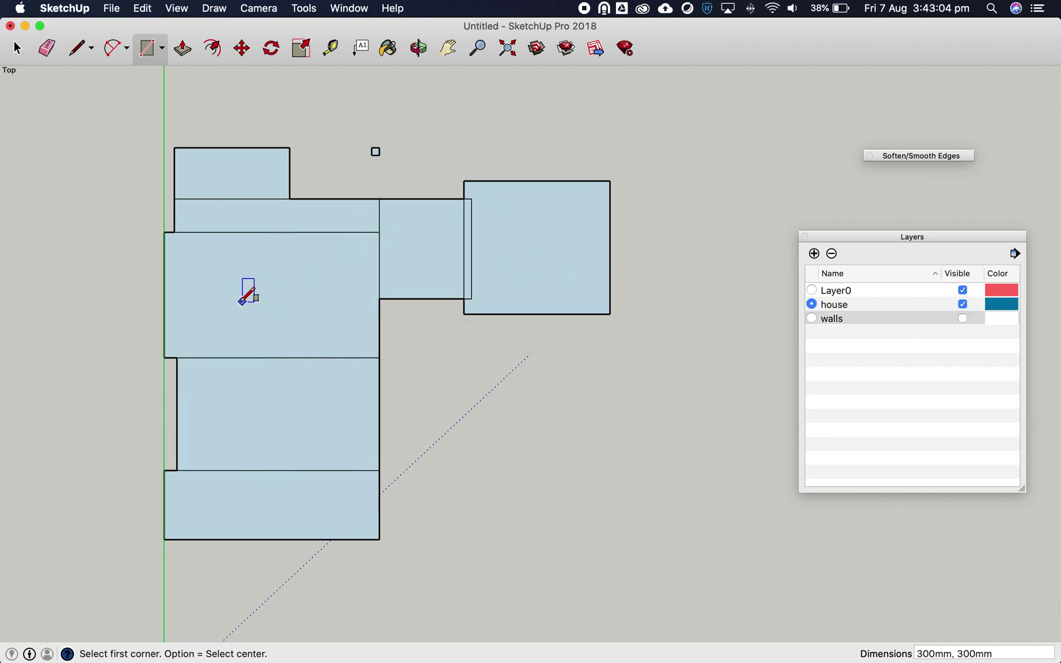
scroll(242, 301, "up", 1)
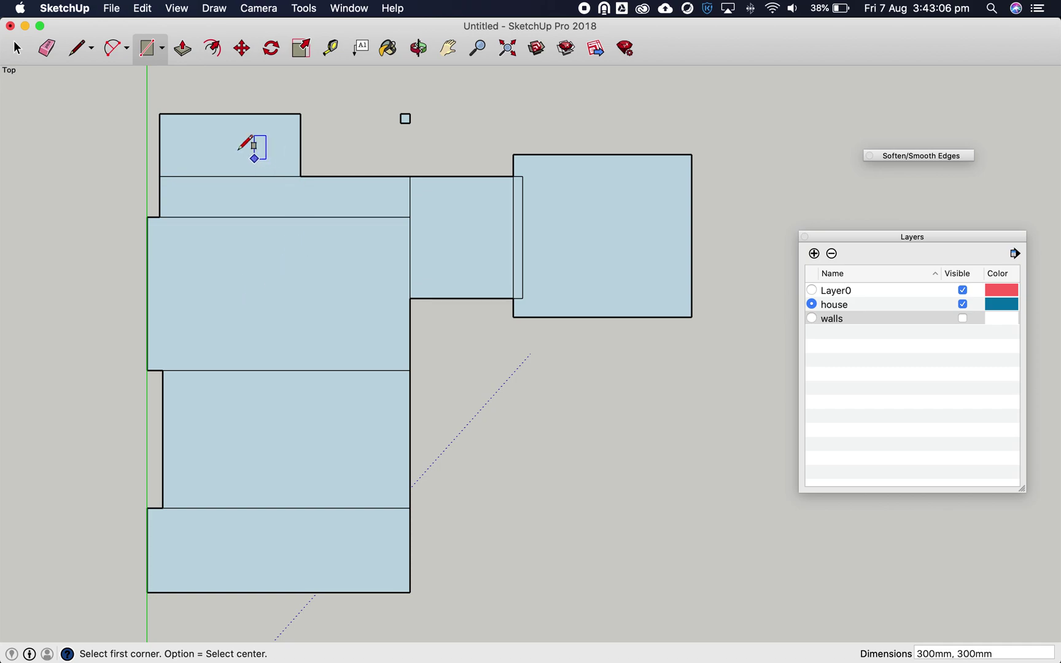
left_click(47, 49)
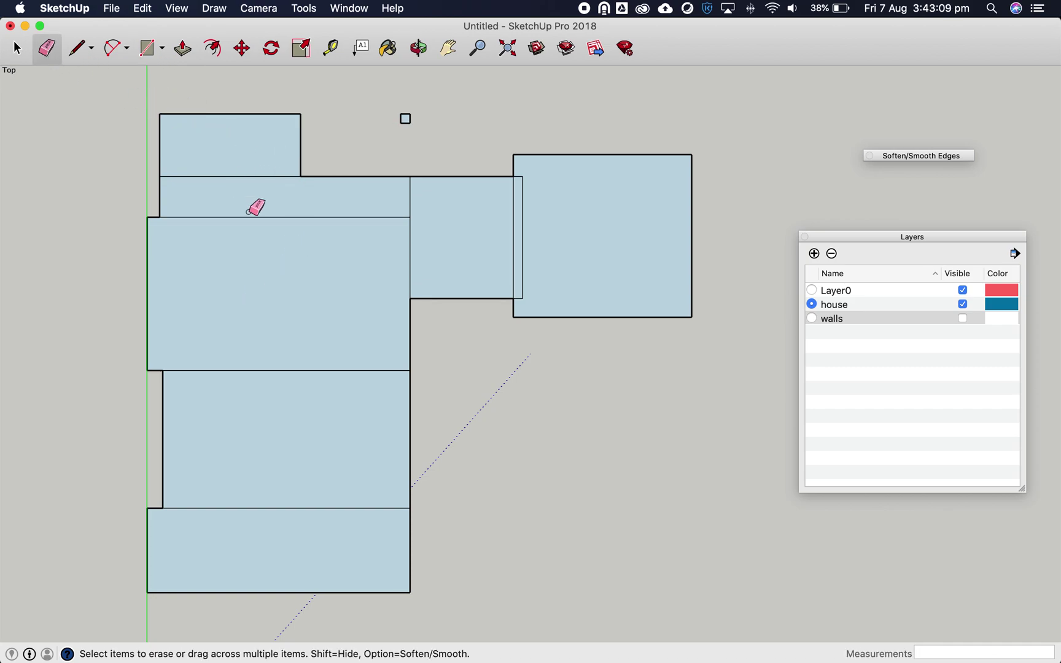
left_click(254, 177)
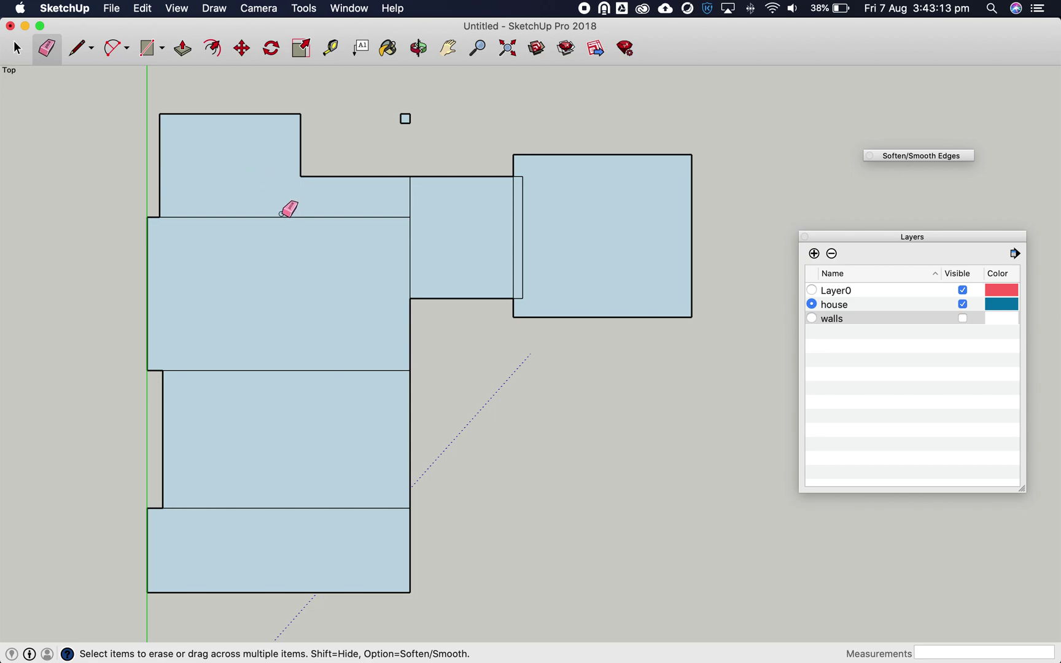
left_click(284, 216)
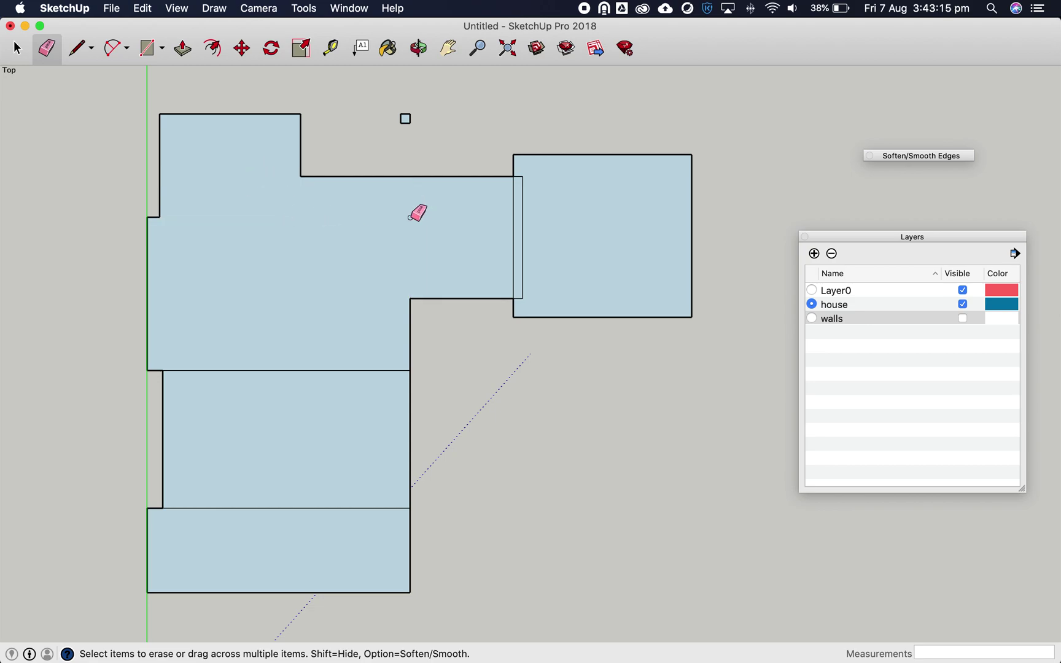
Step: Erase the right block's vertical line, its corner stubs and the lower rooms' horizontal lines
left_click(513, 232)
left_click(522, 234)
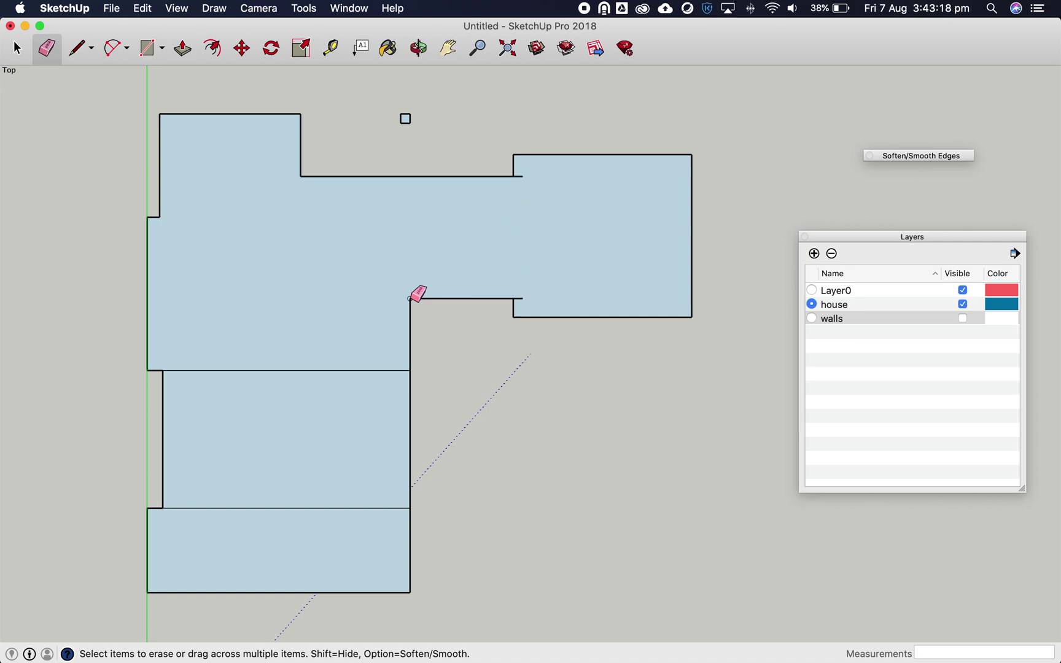
left_click(520, 299)
left_click(519, 175)
left_click(349, 371)
left_click(332, 508)
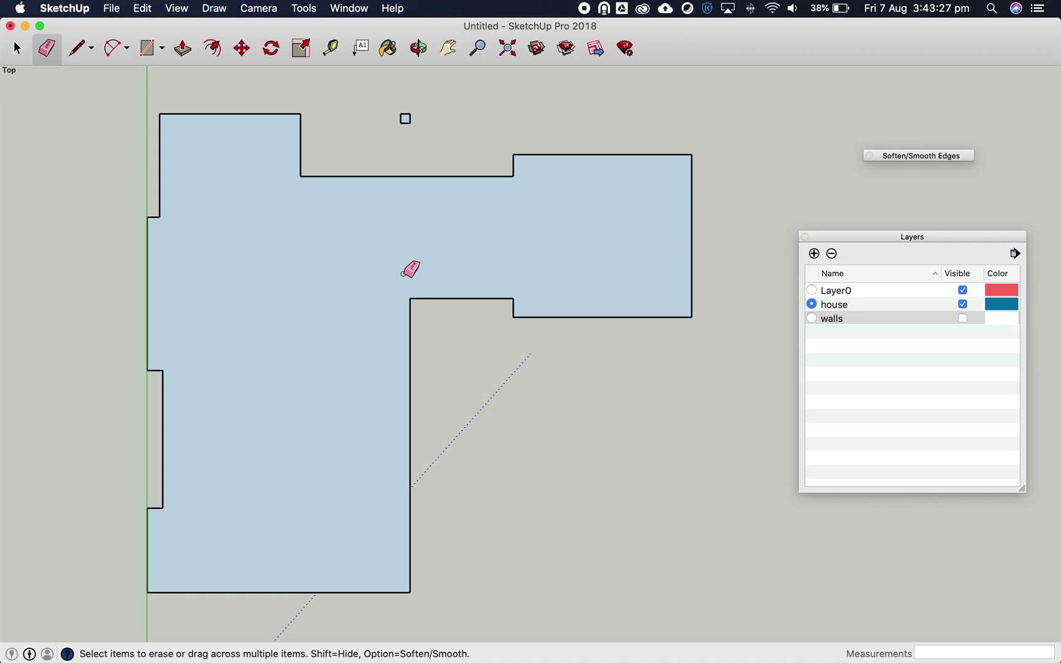
Step: Orbit from the top view into a tilted perspective showing the whole footprint
left_click(420, 49)
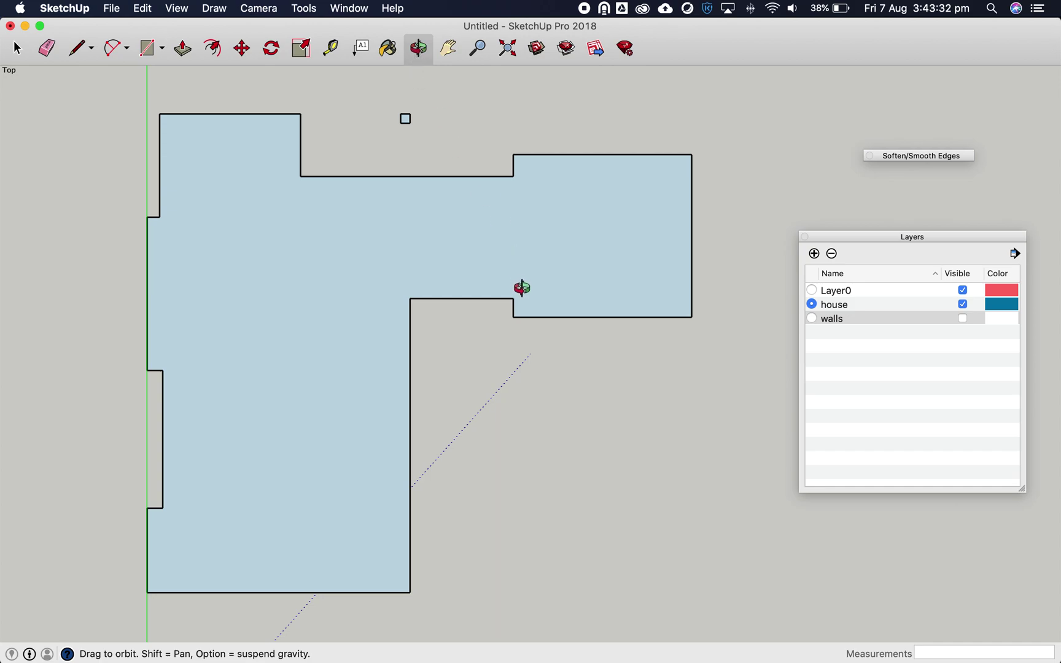
left_click_drag(522, 288, 339, 28)
left_click_drag(237, 246, 238, 254)
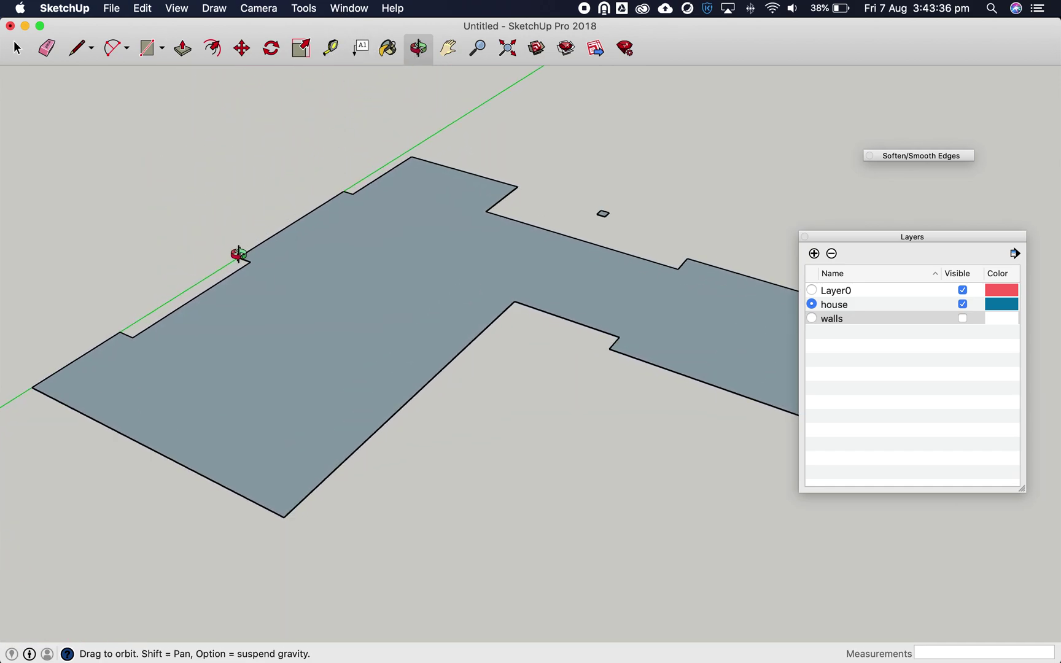
left_click_drag(318, 284, 299, 276)
scroll(350, 286, "up", 2)
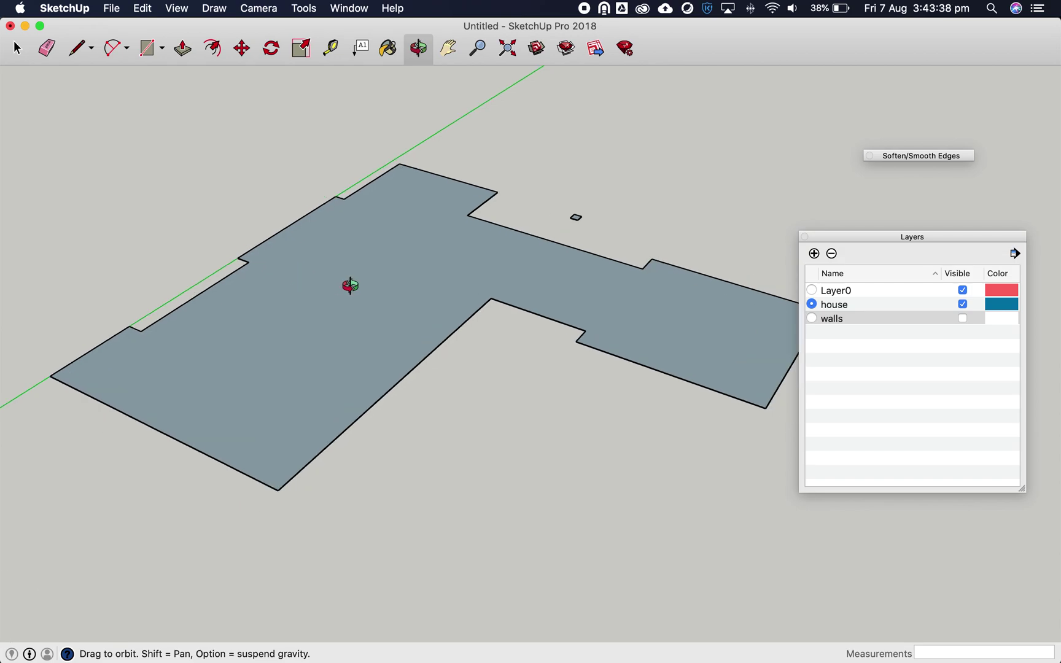
Step: Push/Pull the floor face up into a 300 mm thick slab
left_click(182, 49)
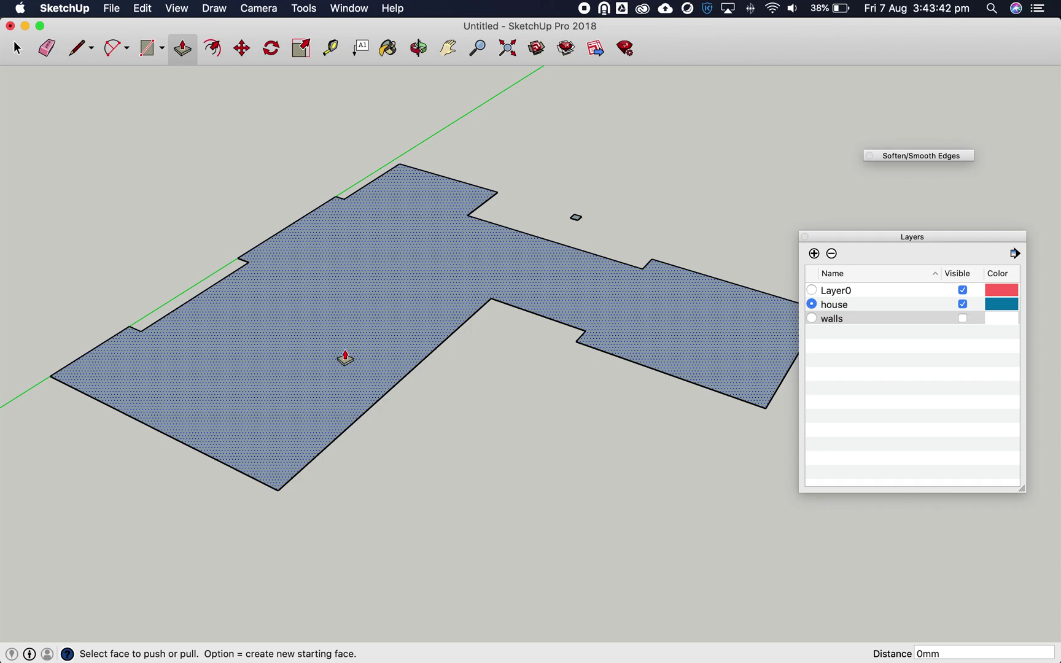
left_click_drag(345, 358, 320, 239)
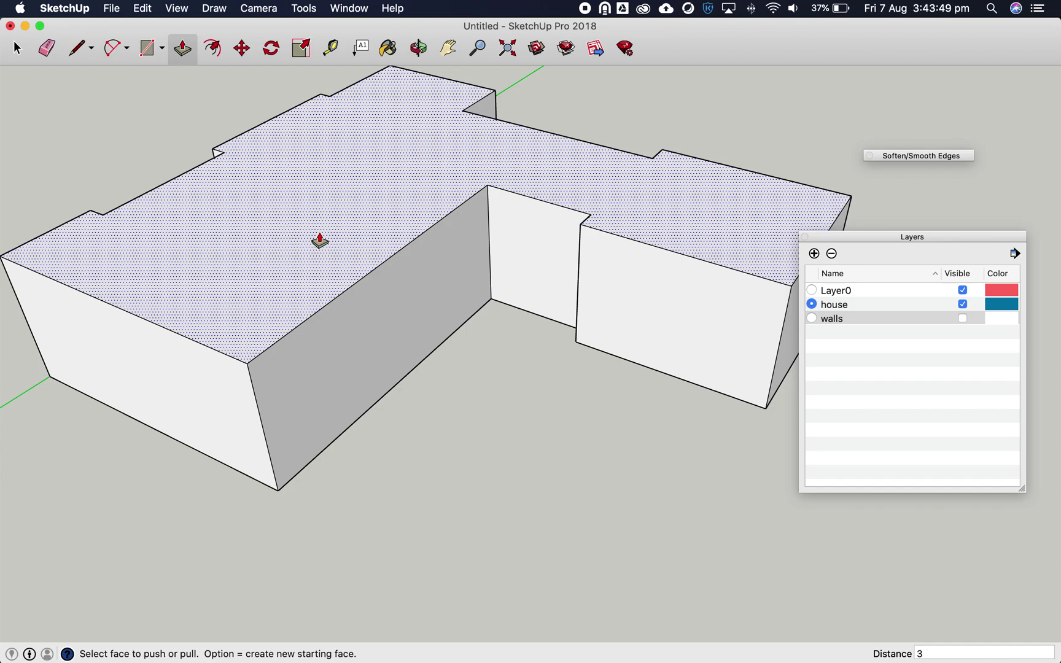
key("Return")
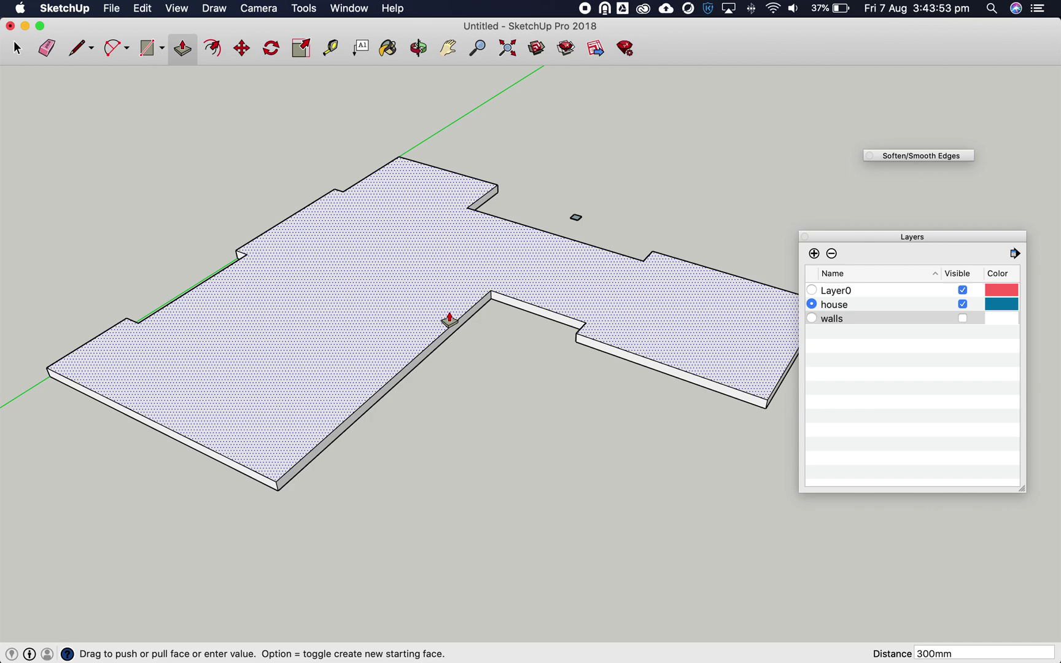
scroll(583, 219, "up", 5)
Step: Raise the small square into a 300 mm high footing cube
left_click(569, 225)
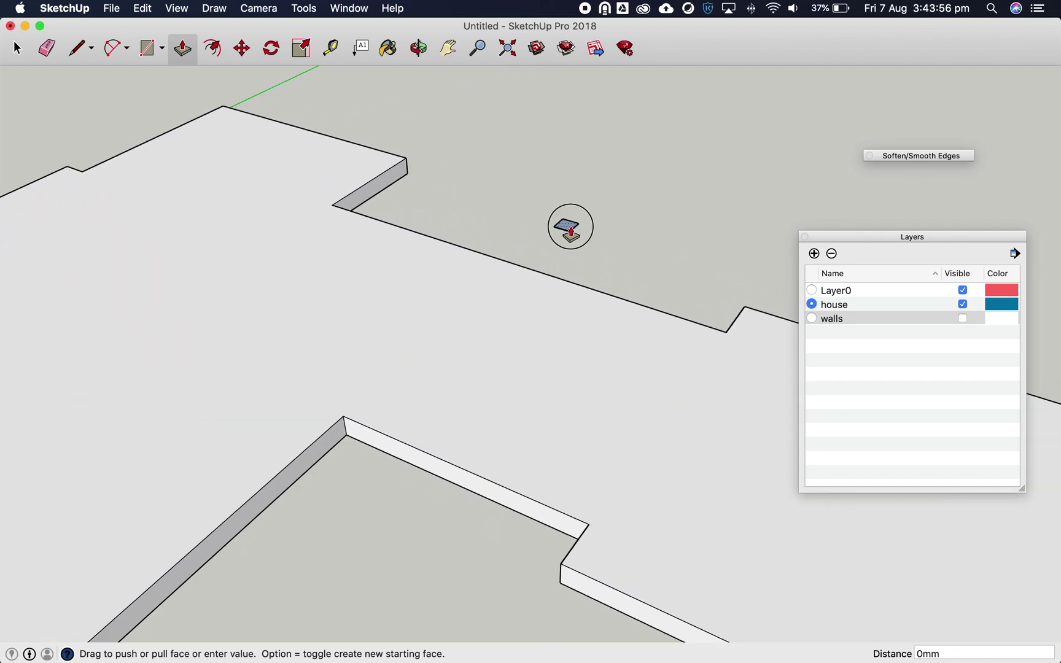
left_click(570, 179)
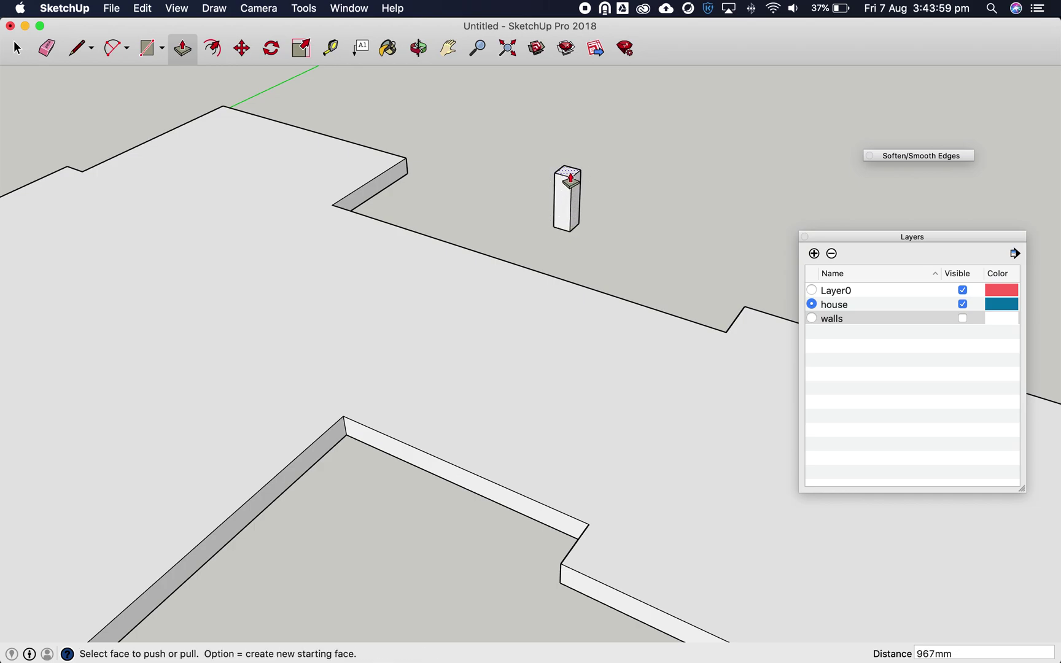
key("Return")
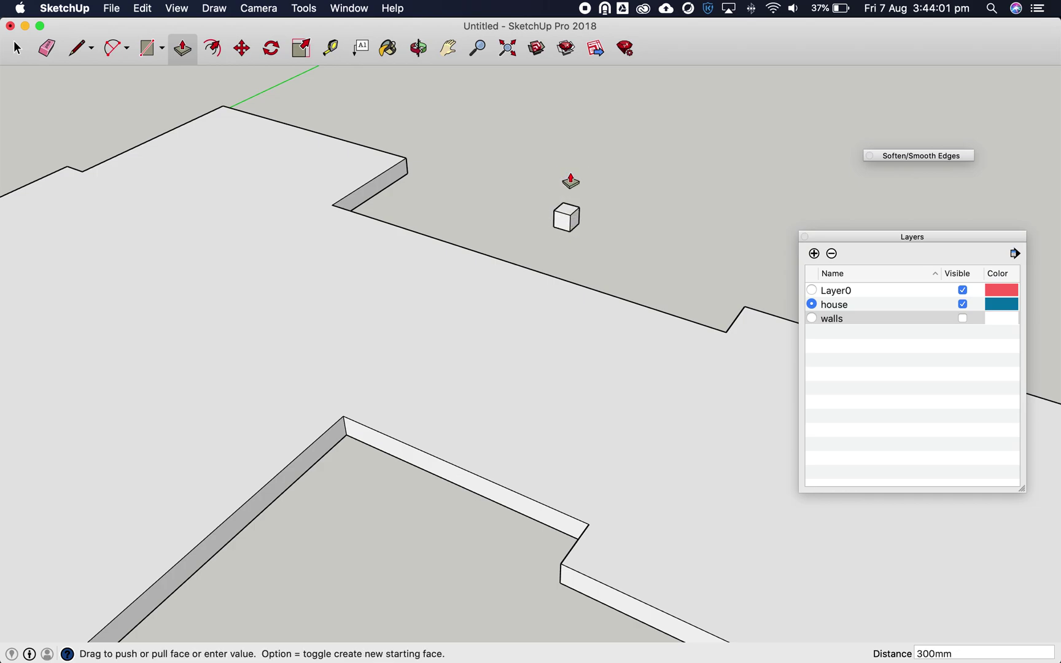
scroll(582, 355, "down", 3)
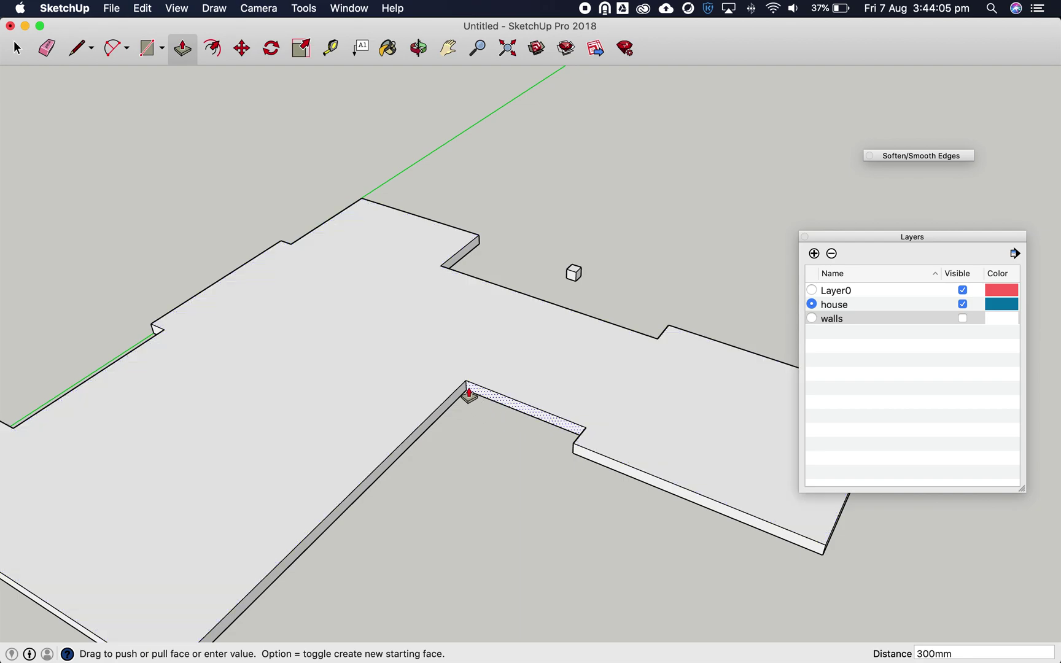
scroll(422, 355, "down", 5)
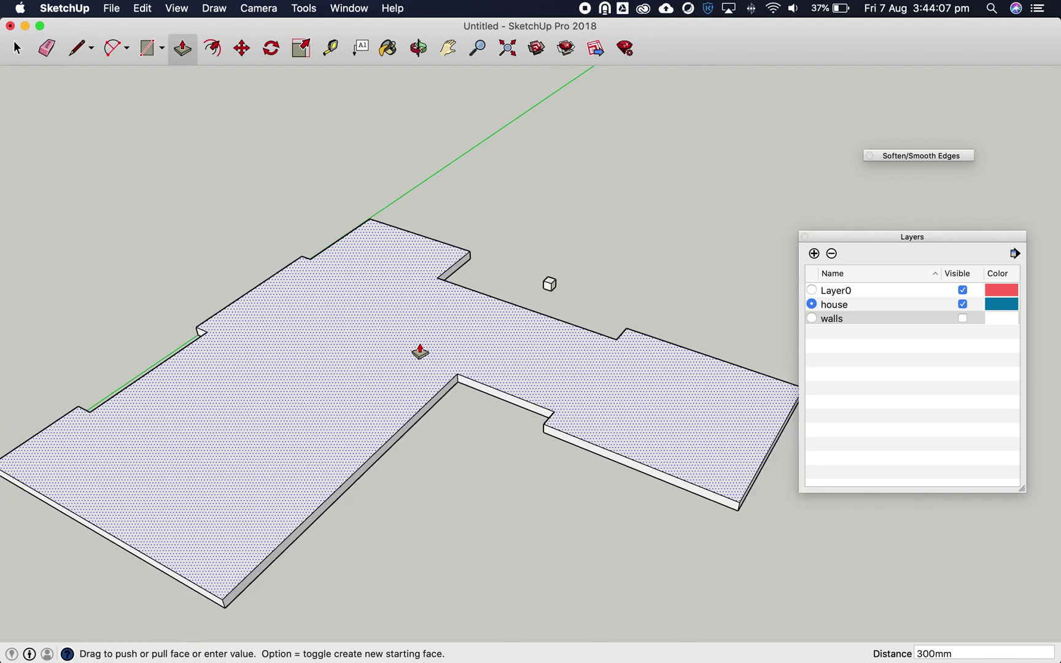
Step: Select the entire slab and make it a group
left_click(17, 48)
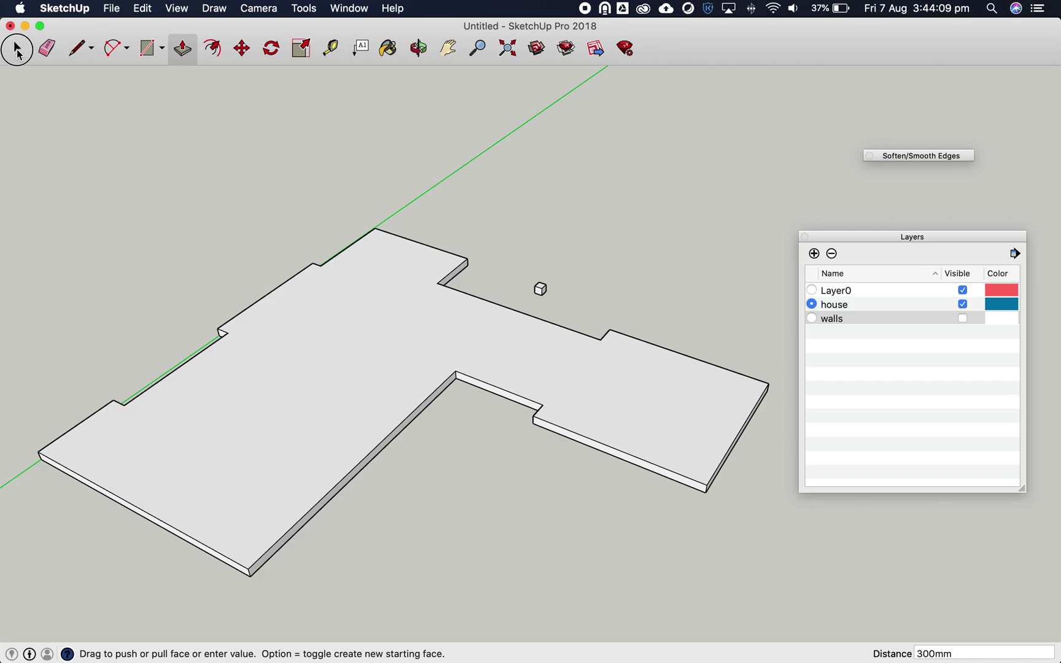
double_click(398, 314)
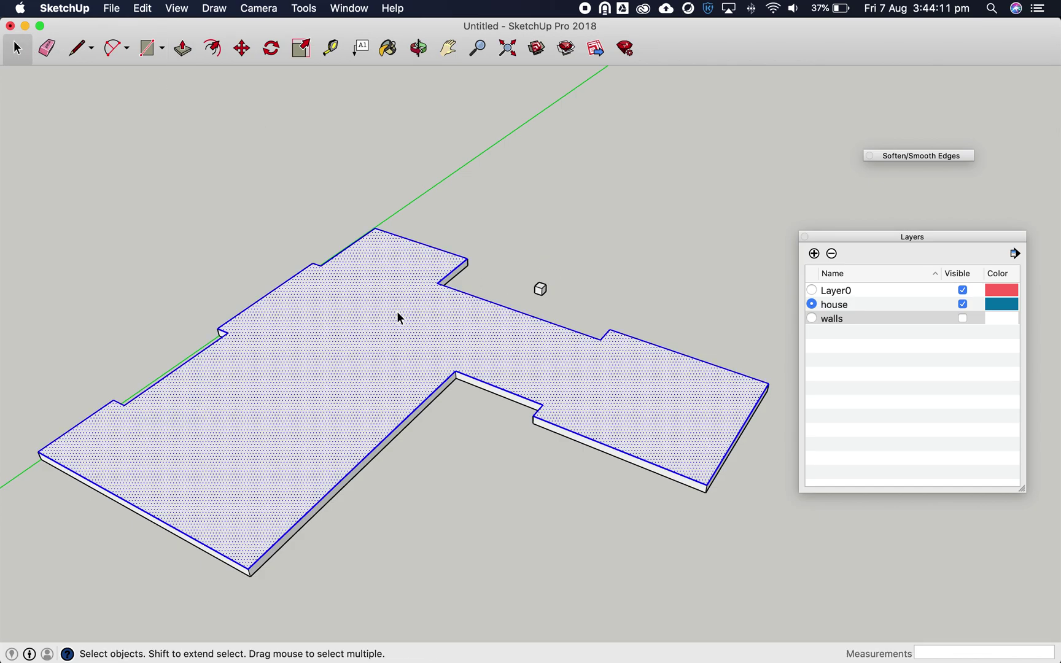
left_click(398, 313)
right_click(379, 317)
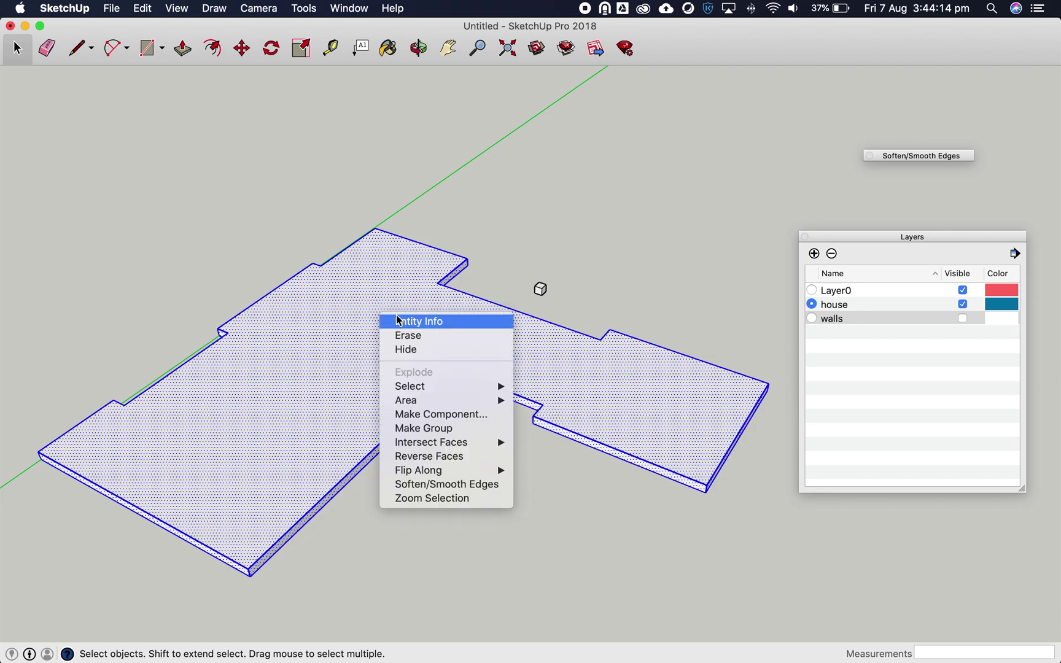
left_click(440, 430)
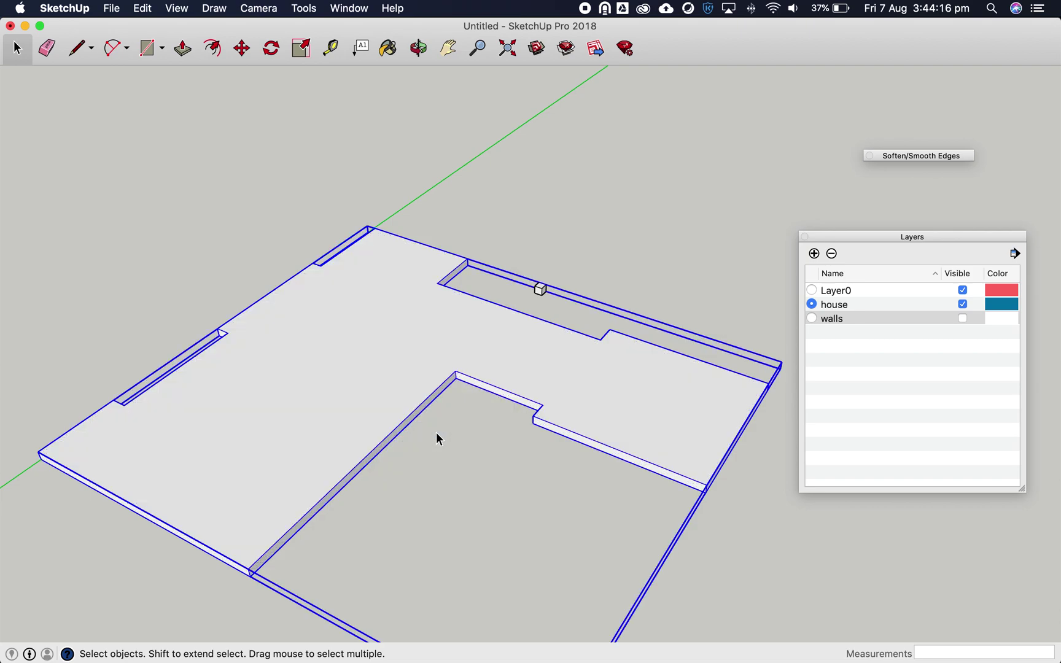
Step: Make the 300 mm footing cube its own group
left_click(570, 271)
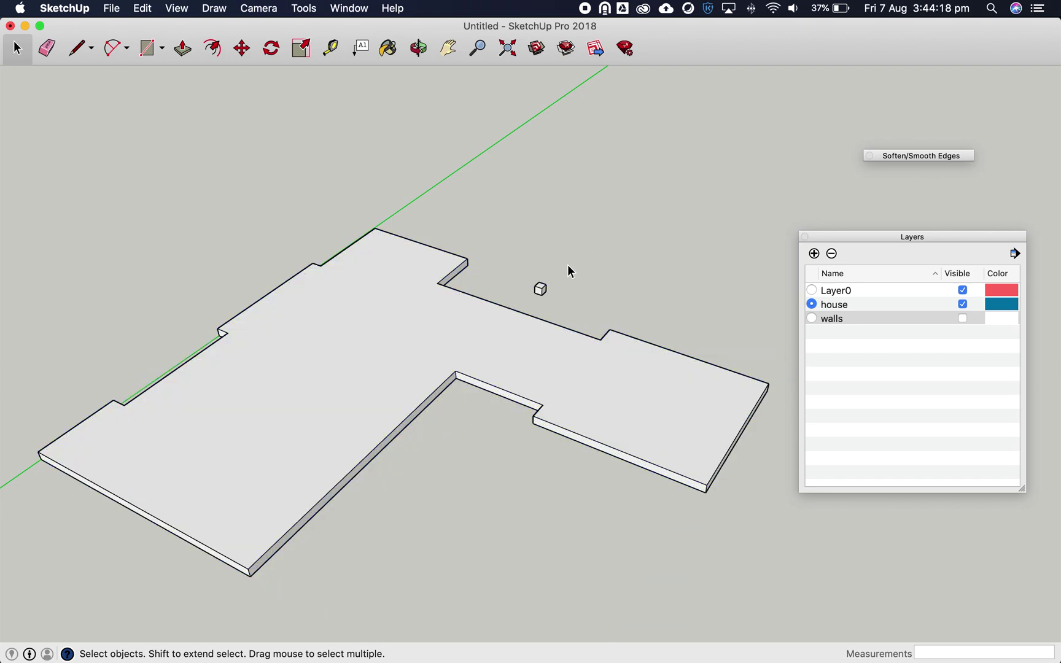
right_click(539, 295)
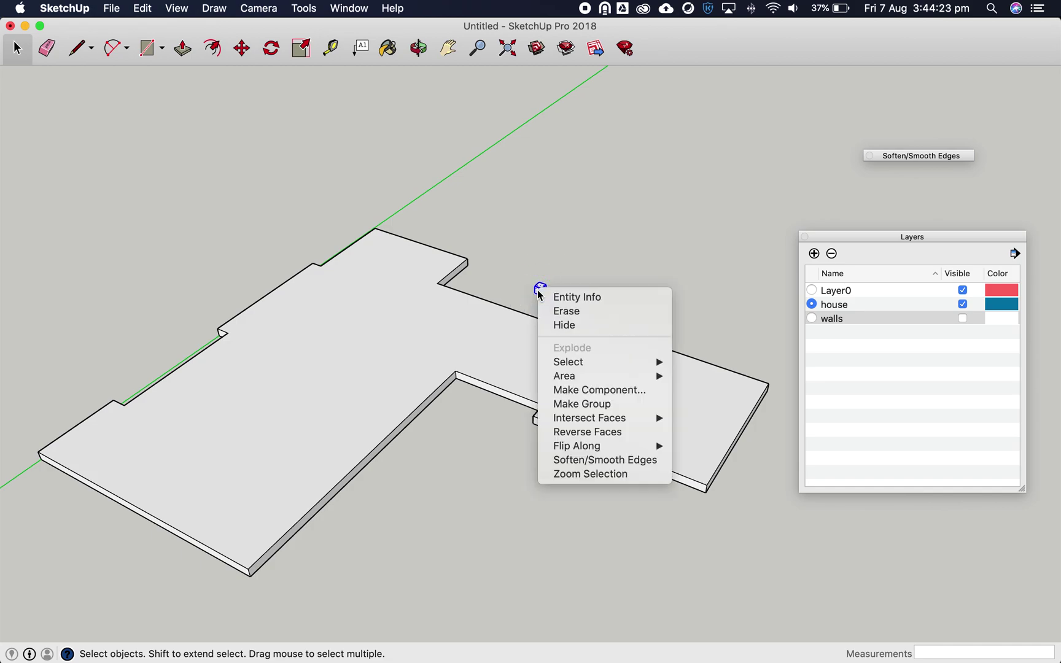
left_click(580, 407)
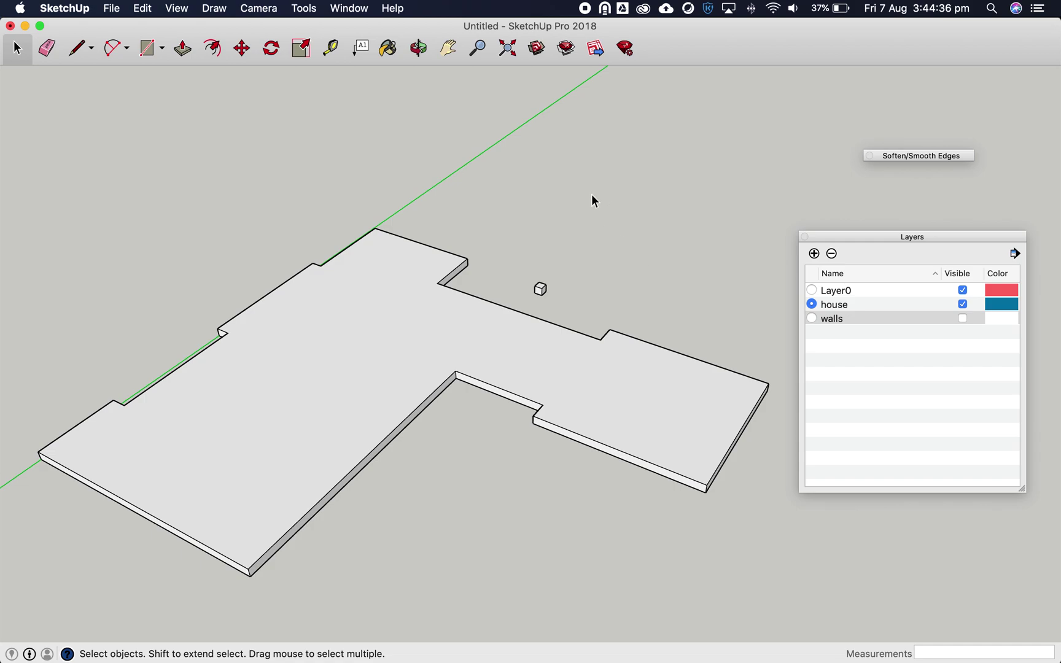
Step: Save the model as 'sketchup model' in SketchUp Models (*.skp) format
left_click(111, 8)
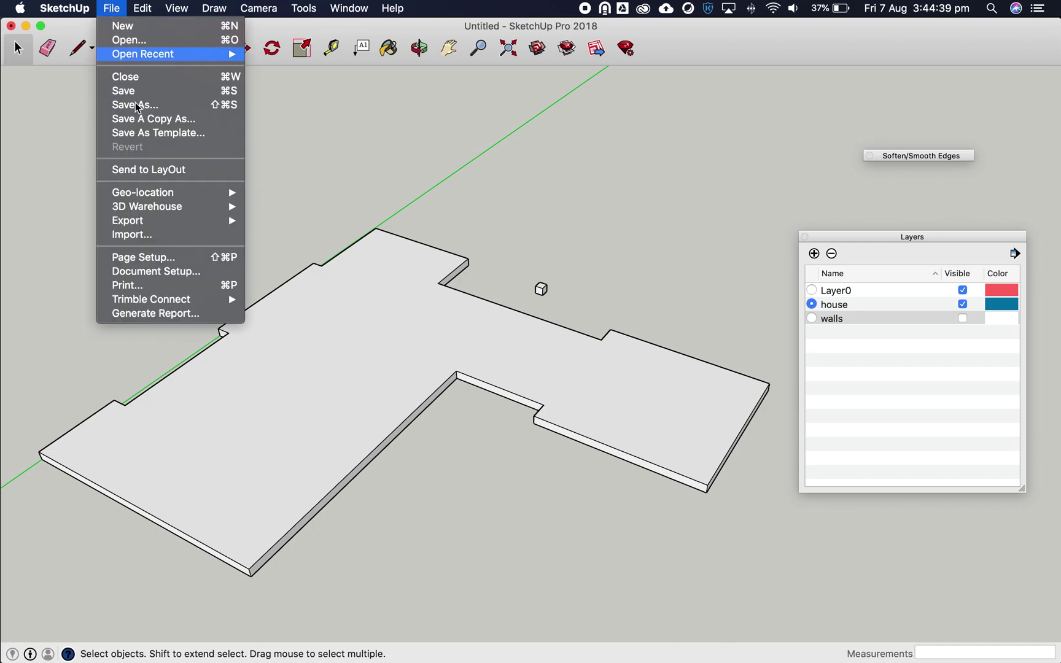
left_click(388, 296)
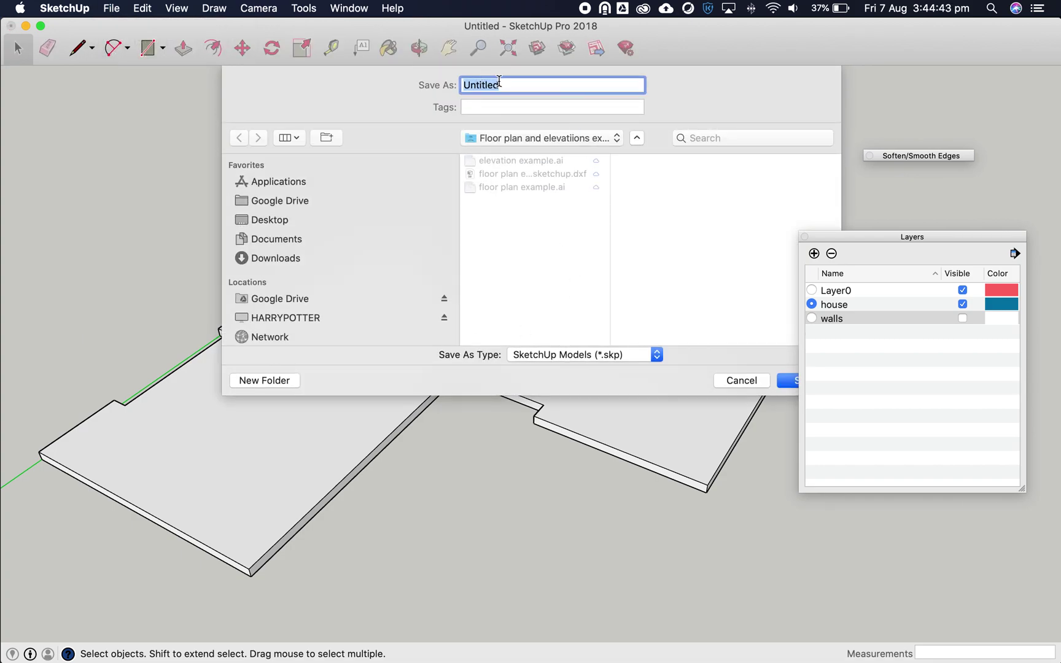
type("sketchup model")
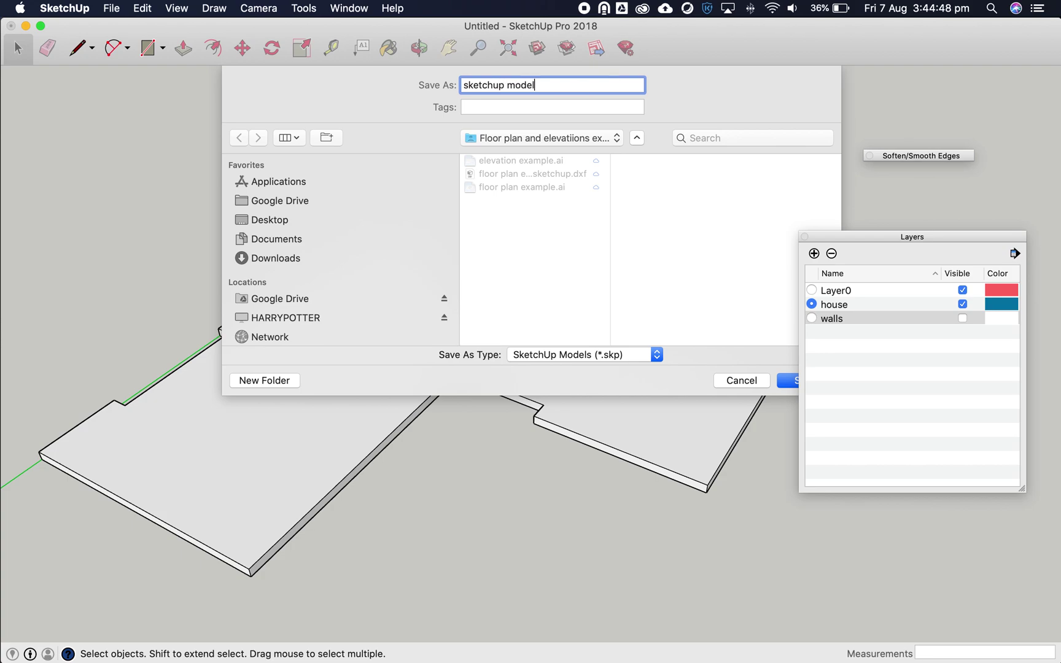
left_click(787, 382)
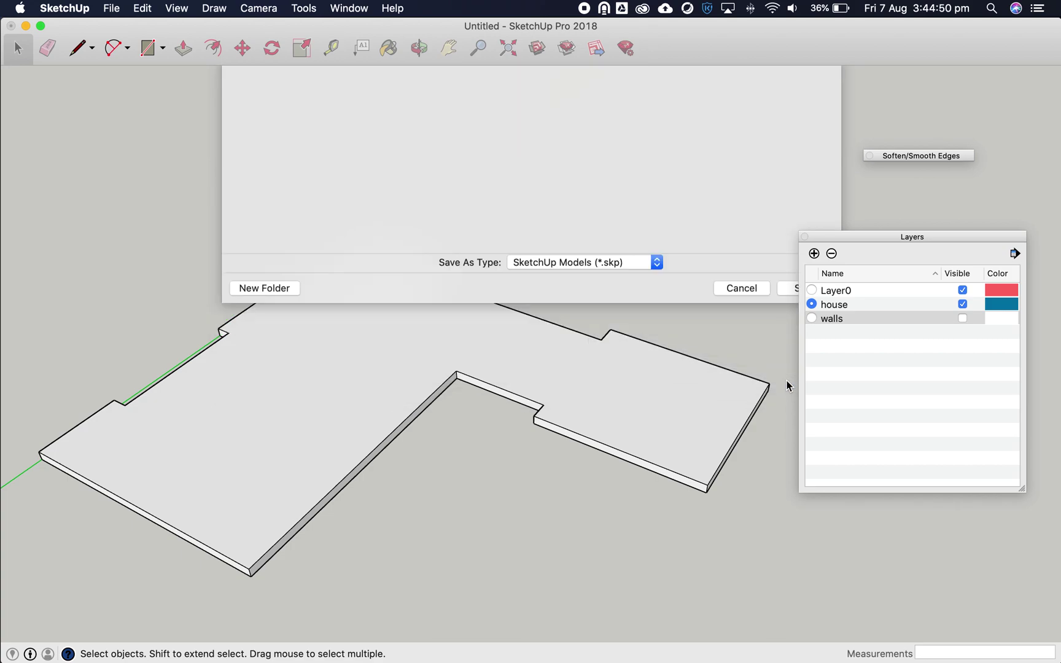